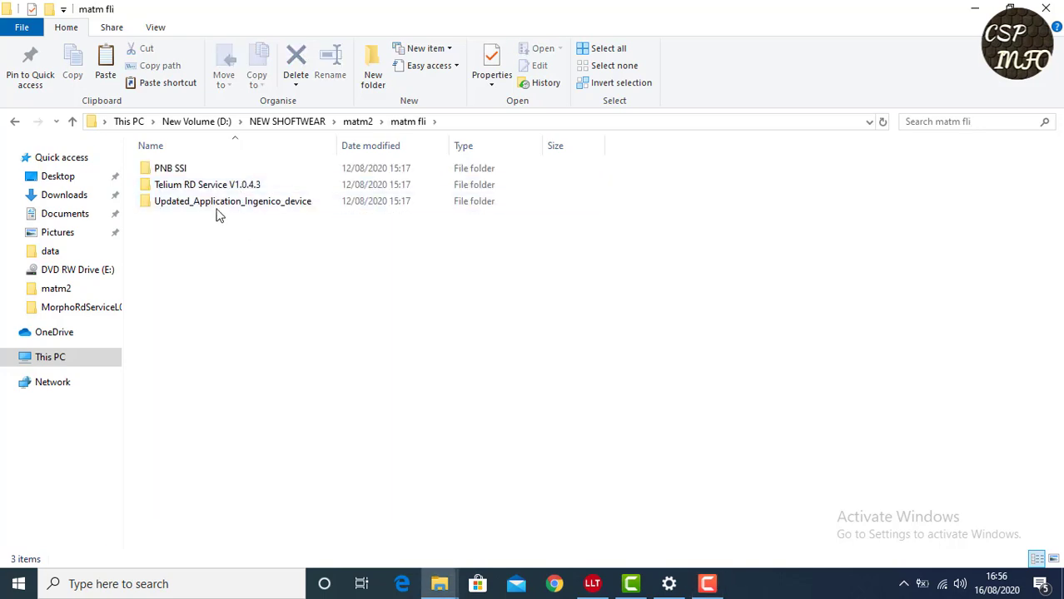
Step: Look over the contents of the LLT folder inside matm2, and return to the matm2 folder
{"action": "left_click", "coordinate": [15, 123]}
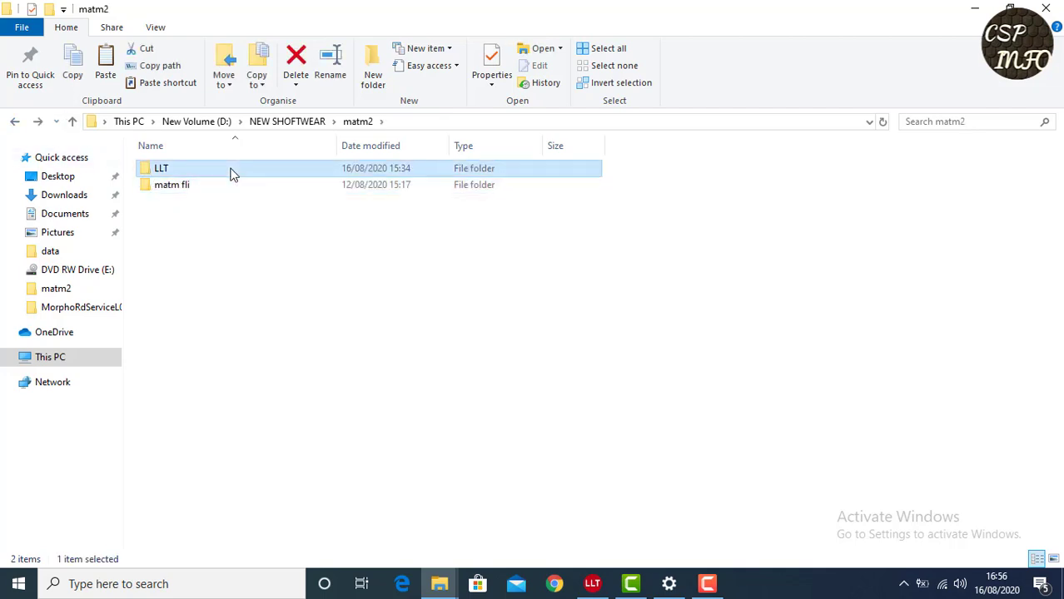
{"action": "double_click", "coordinate": [233, 170]}
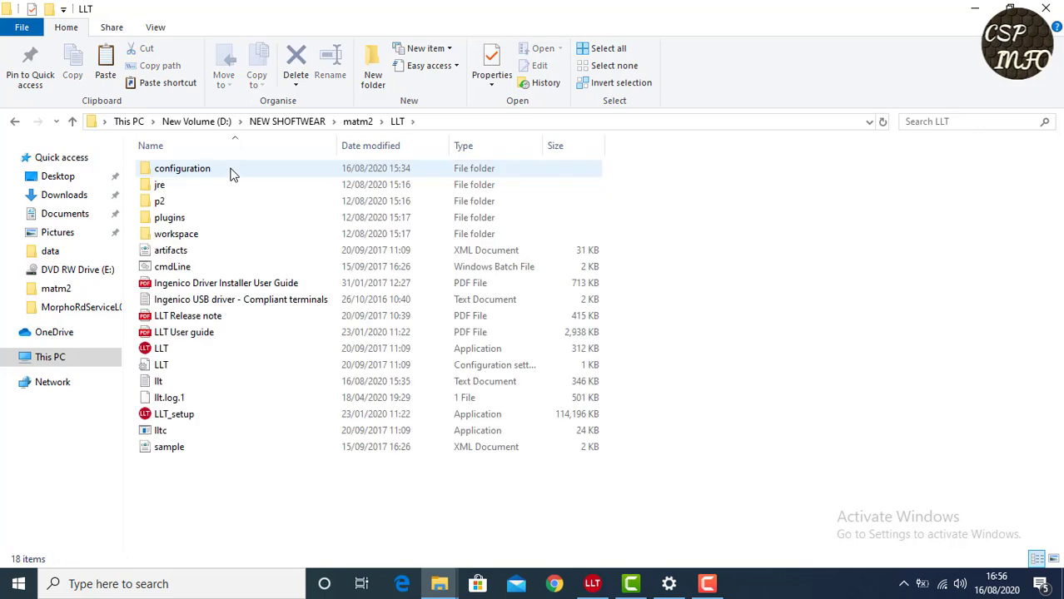
{"action": "left_click", "coordinate": [15, 123]}
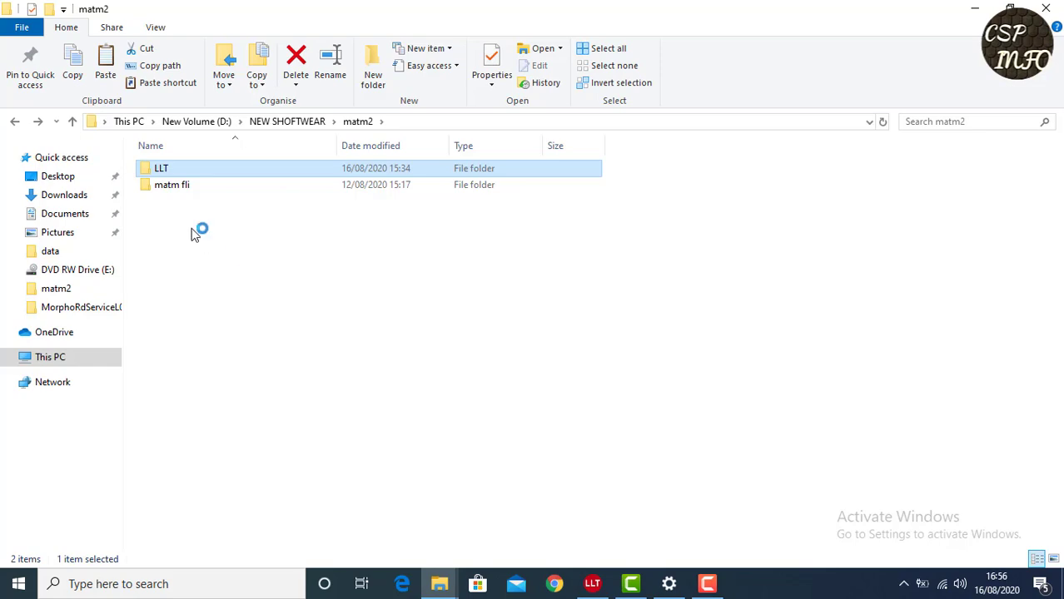
Step: Switch to the LLT Local Loading Tool and connect to the Telium 2 terminal on COM4
{"action": "left_click", "coordinate": [599, 584]}
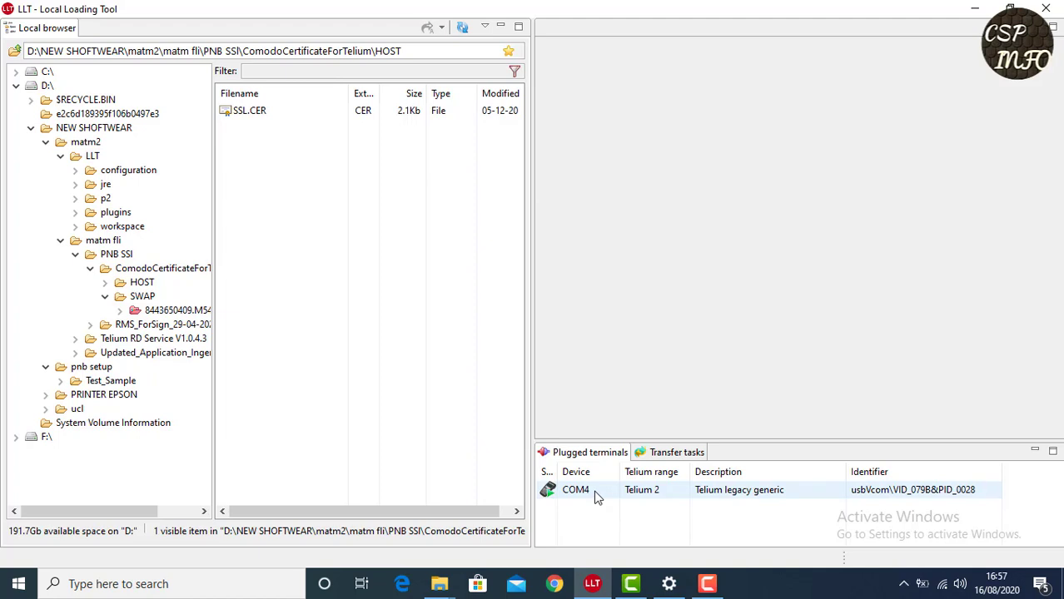
{"action": "double_click", "coordinate": [593, 491]}
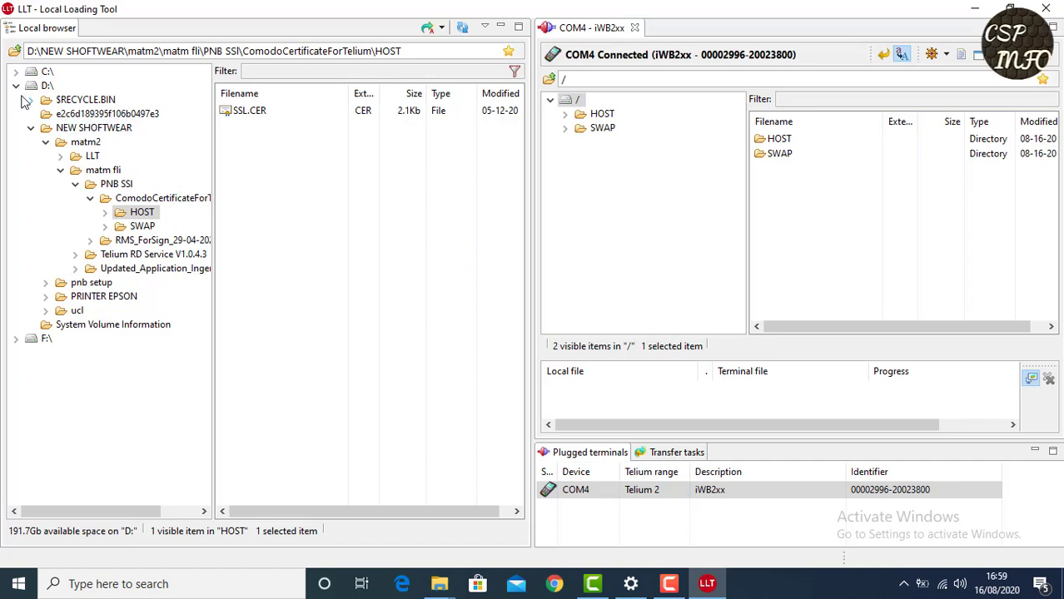
Step: Browse the local files to D:\NEW SHOFTWEAR\matm2\matm fli\Updated_Application_Ingenico_device
{"action": "left_click", "coordinate": [47, 86]}
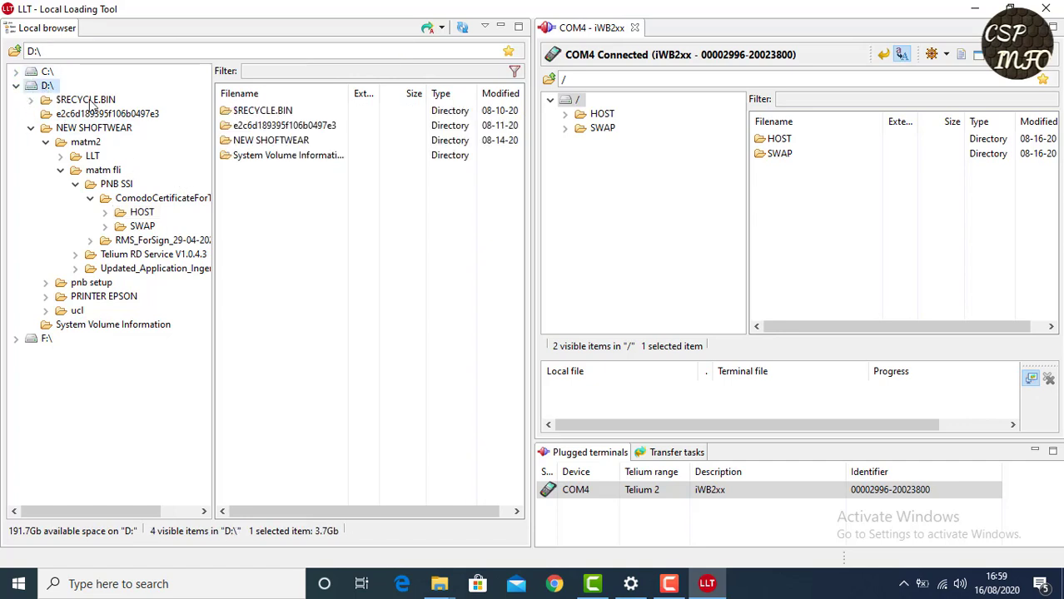
{"action": "double_click", "coordinate": [279, 142]}
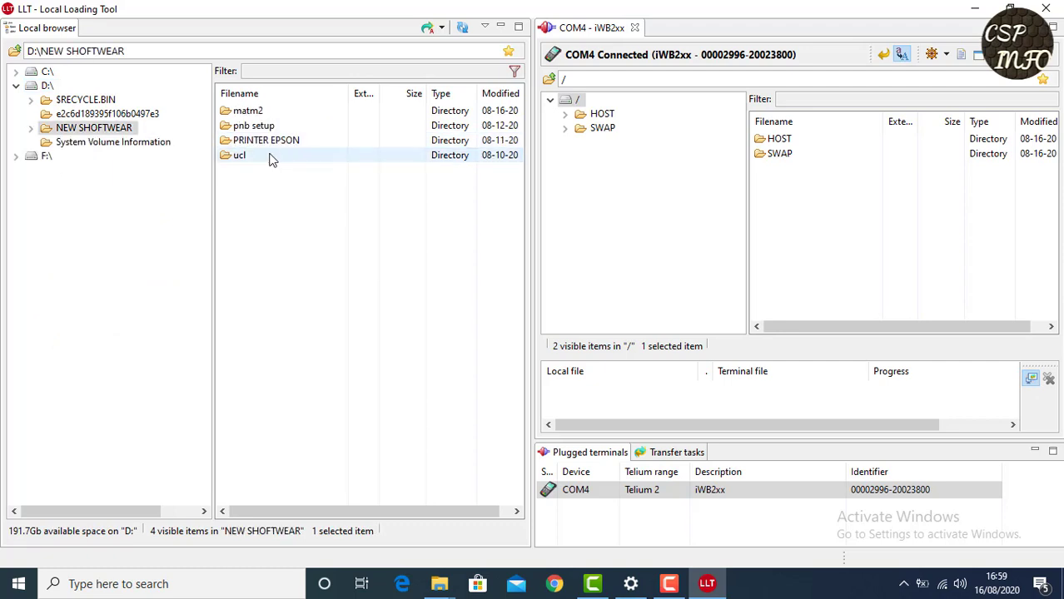
{"action": "left_click", "coordinate": [266, 114]}
{"action": "double_click", "coordinate": [266, 113]}
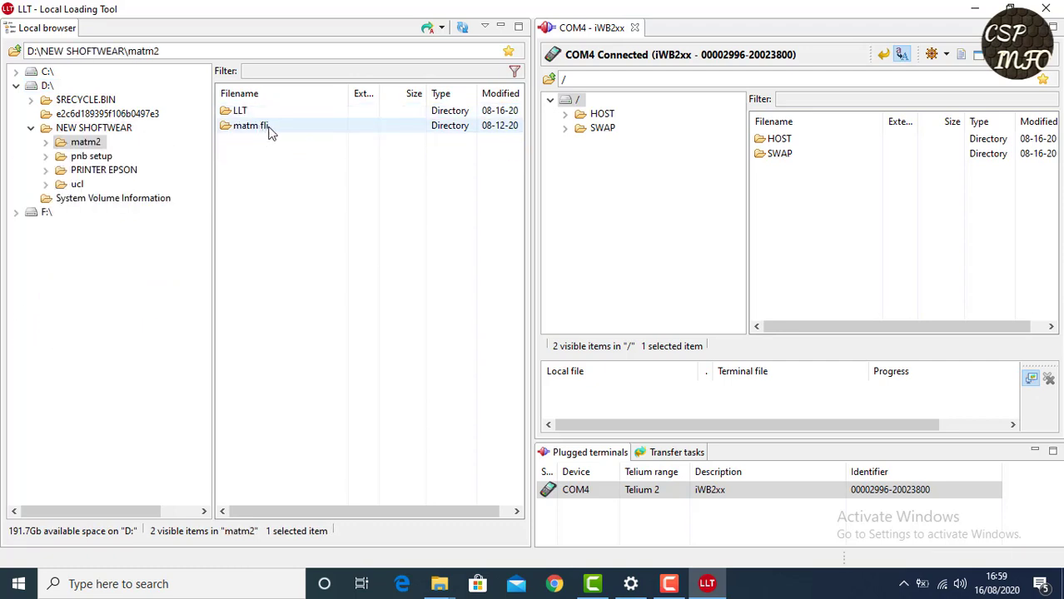
{"action": "double_click", "coordinate": [268, 127]}
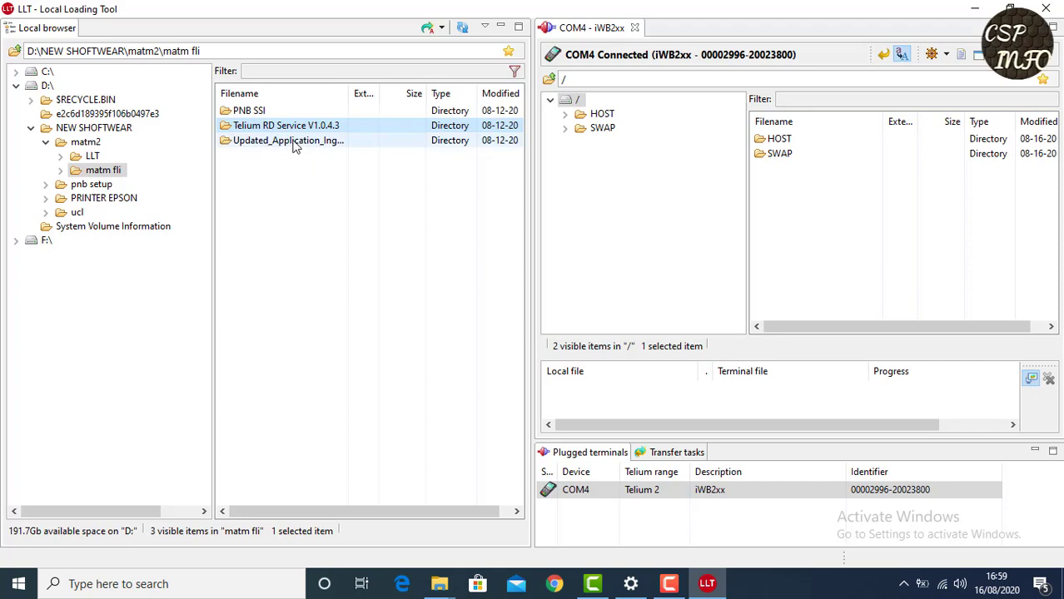
{"action": "double_click", "coordinate": [323, 143]}
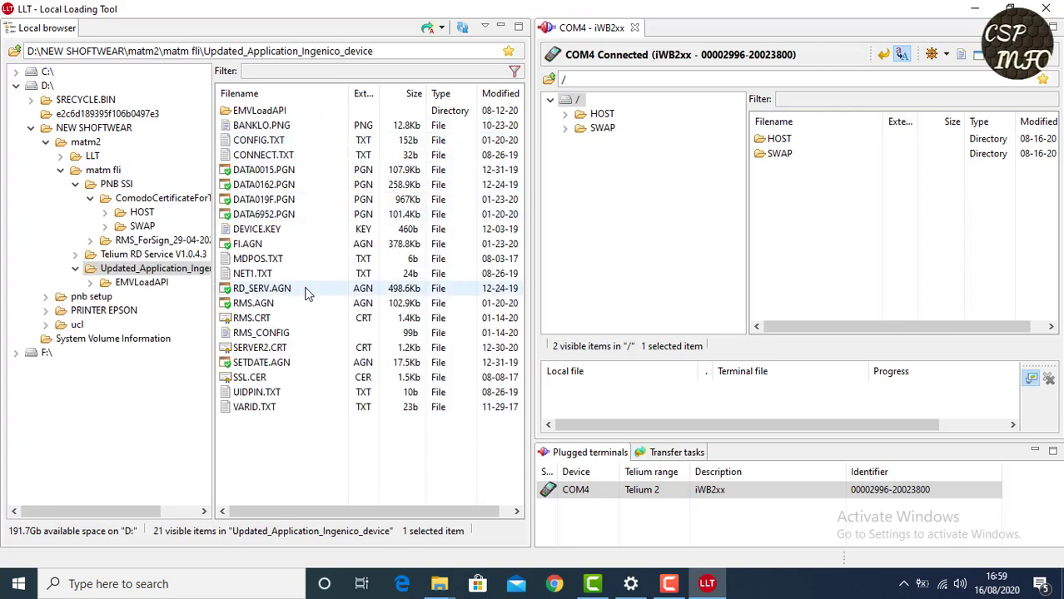
Step: Transfer everything in the Updated_Application_Ingenico_device folder except the EMVLoadAPI directory to the connected terminal
{"action": "key", "text": "ctrl+a"}
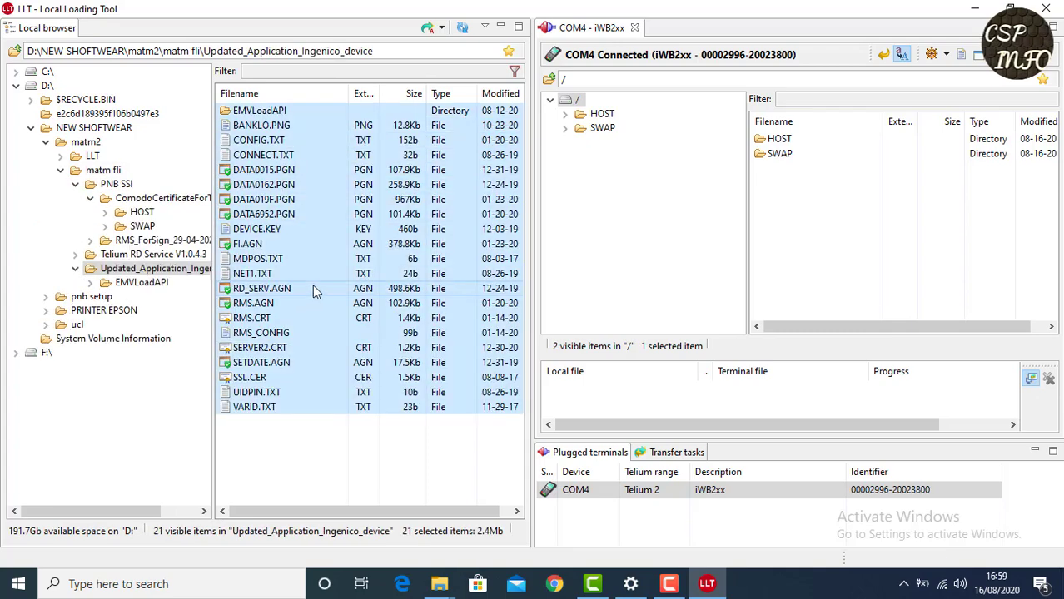
{"action": "left_click", "coordinate": [284, 111], "text": "ctrl"}
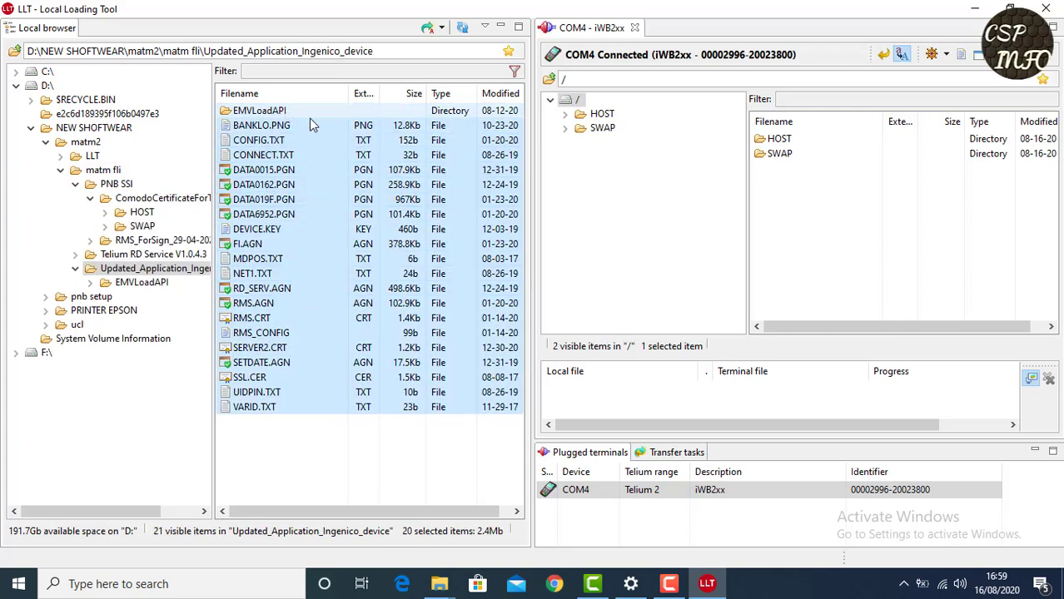
{"action": "left_click", "coordinate": [427, 30]}
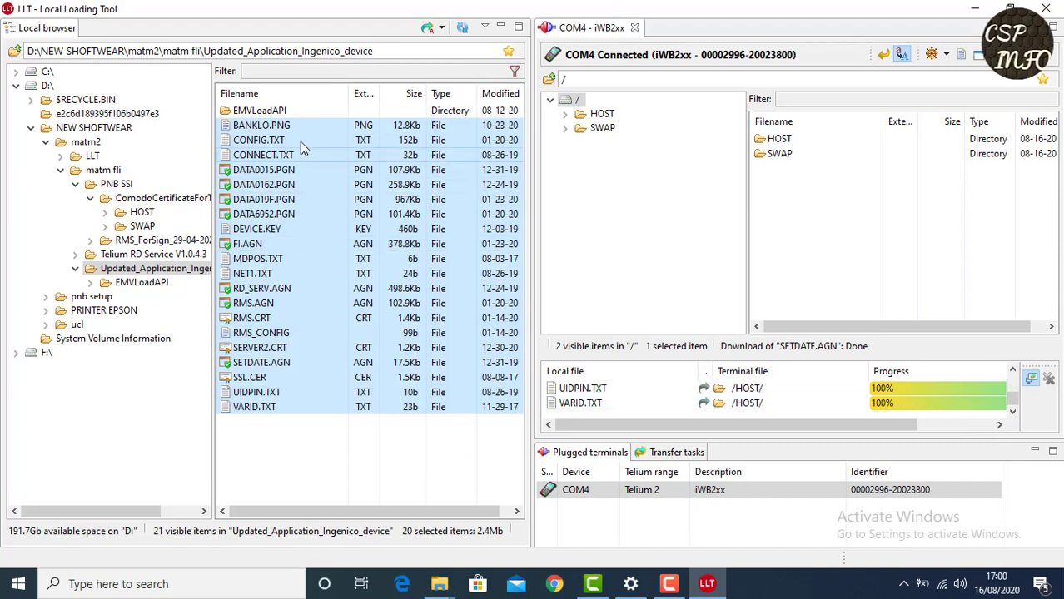
Step: In the nested EMVLoadAPI folder's EMV API directory, turn on the file filter and transfer EMV API.M54 to the terminal
{"action": "double_click", "coordinate": [277, 116]}
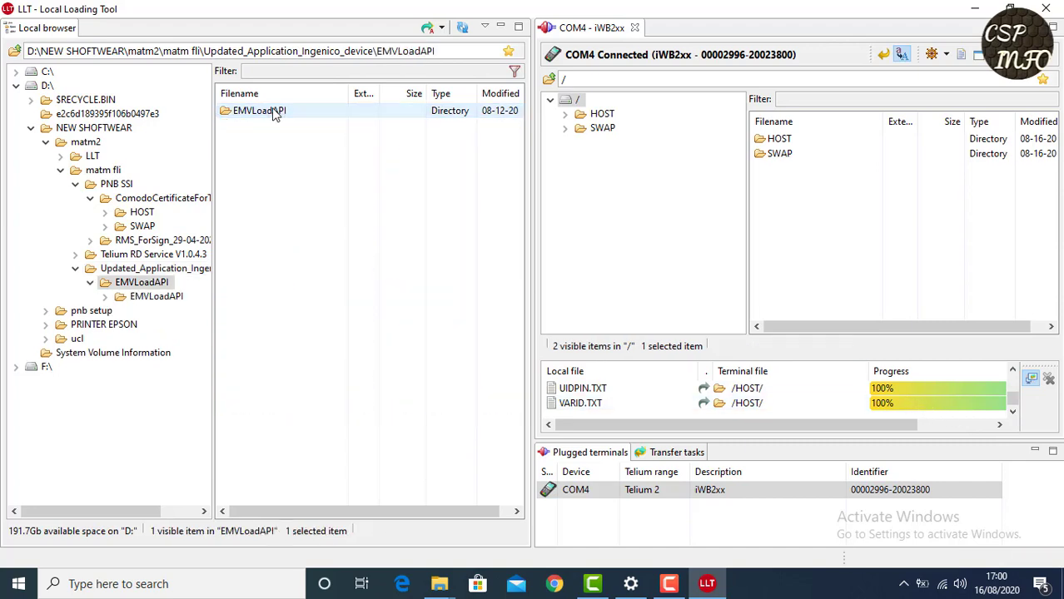
{"action": "double_click", "coordinate": [306, 115]}
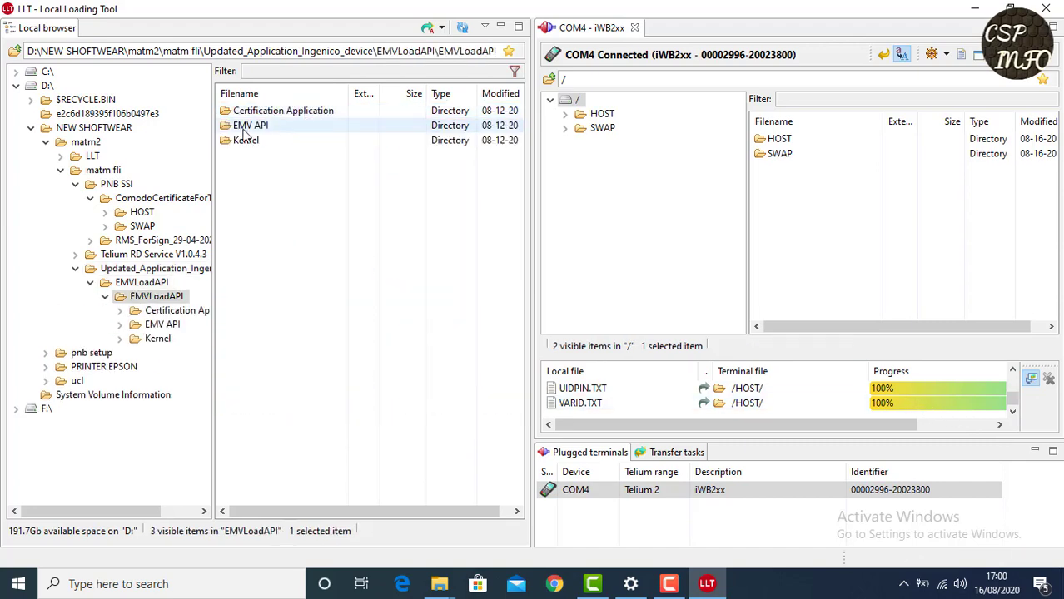
{"action": "double_click", "coordinate": [298, 125]}
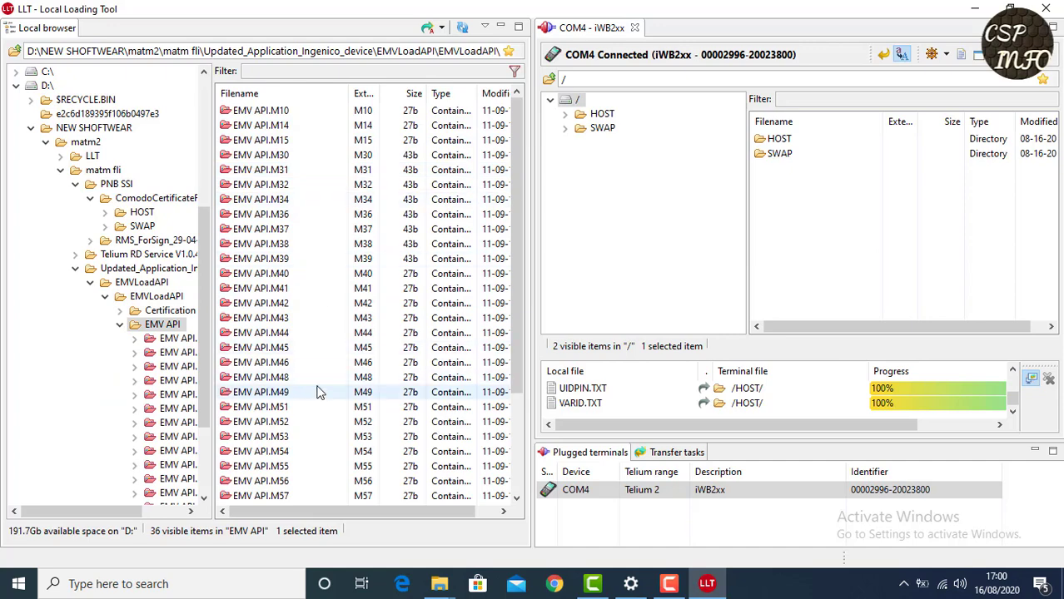
{"action": "left_click", "coordinate": [514, 72]}
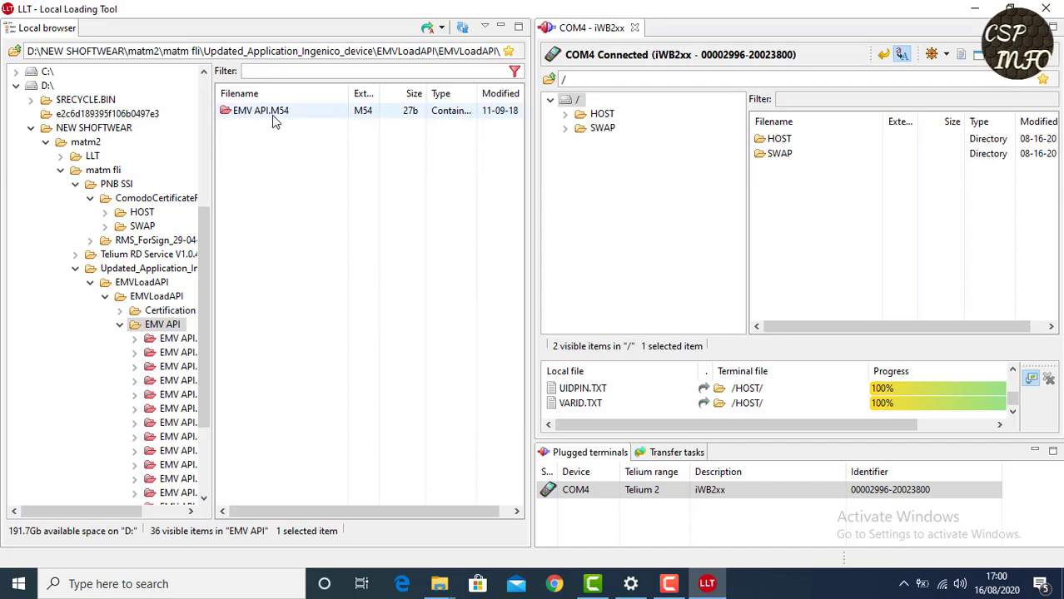
{"action": "left_click", "coordinate": [275, 115]}
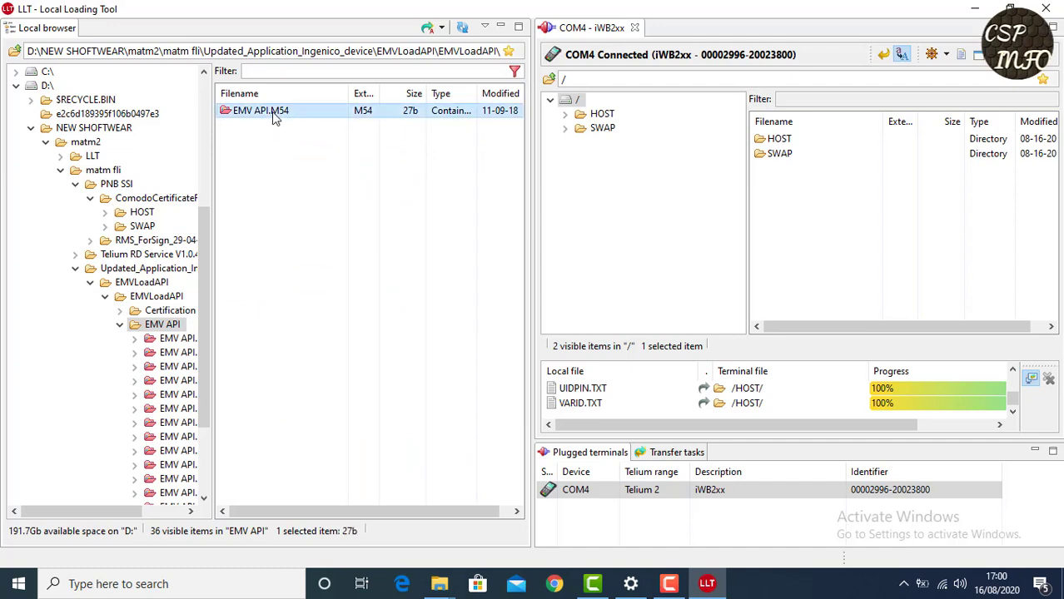
{"action": "left_click", "coordinate": [427, 29]}
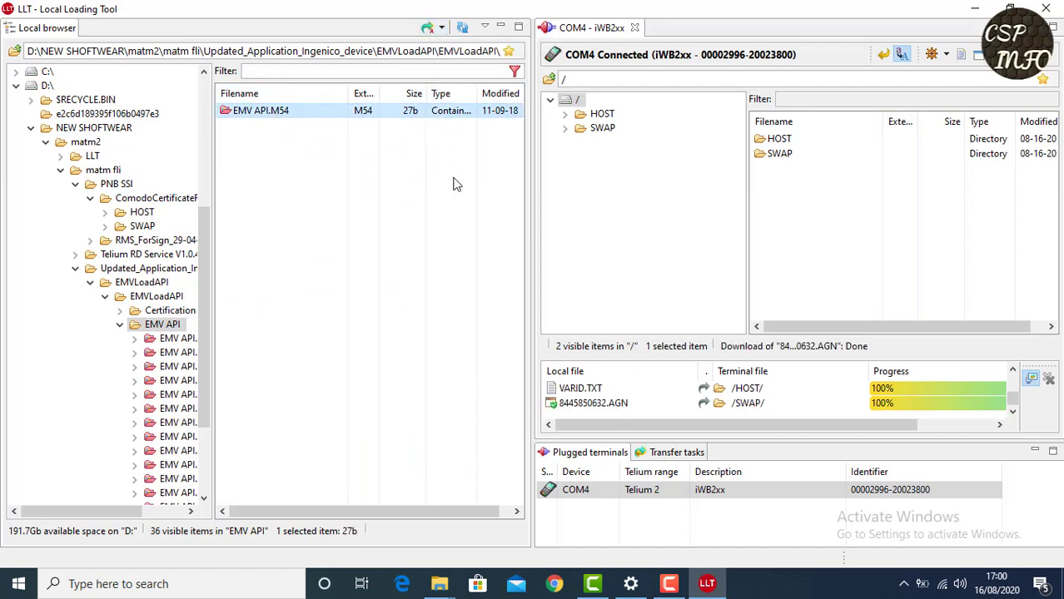
Step: Transfer KERNEL 0538.M54 from the neighbouring Kernel directory to the terminal
{"action": "left_click", "coordinate": [15, 51]}
{"action": "double_click", "coordinate": [250, 141]}
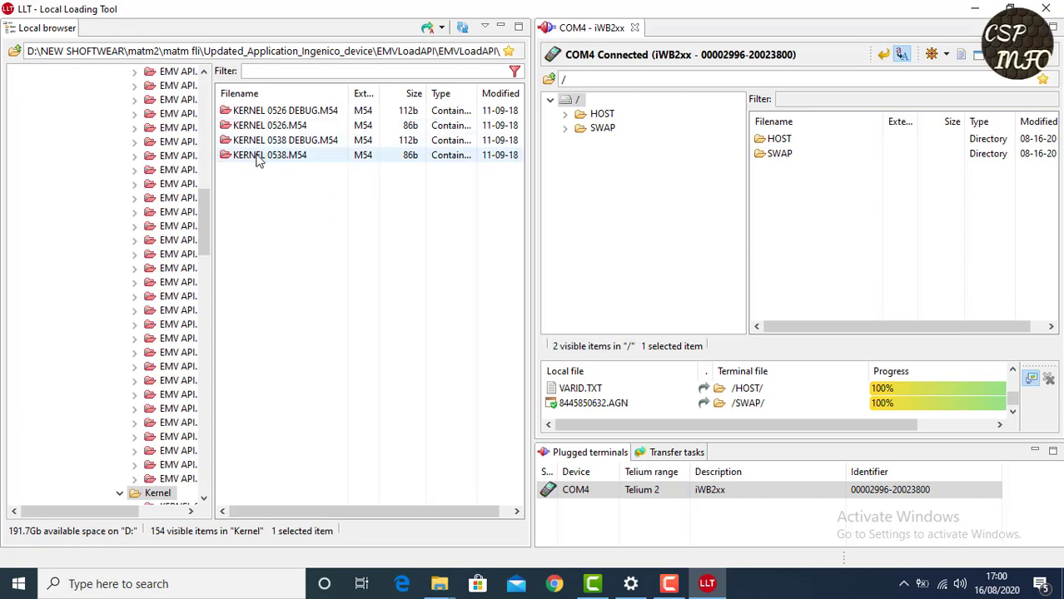
{"action": "left_click", "coordinate": [257, 159]}
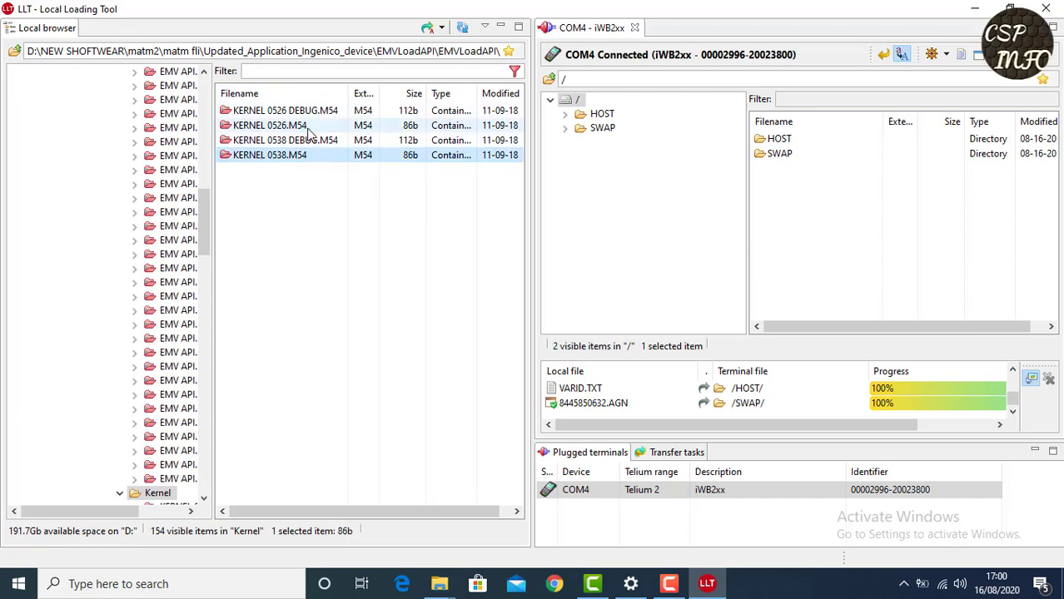
{"action": "left_click", "coordinate": [427, 29]}
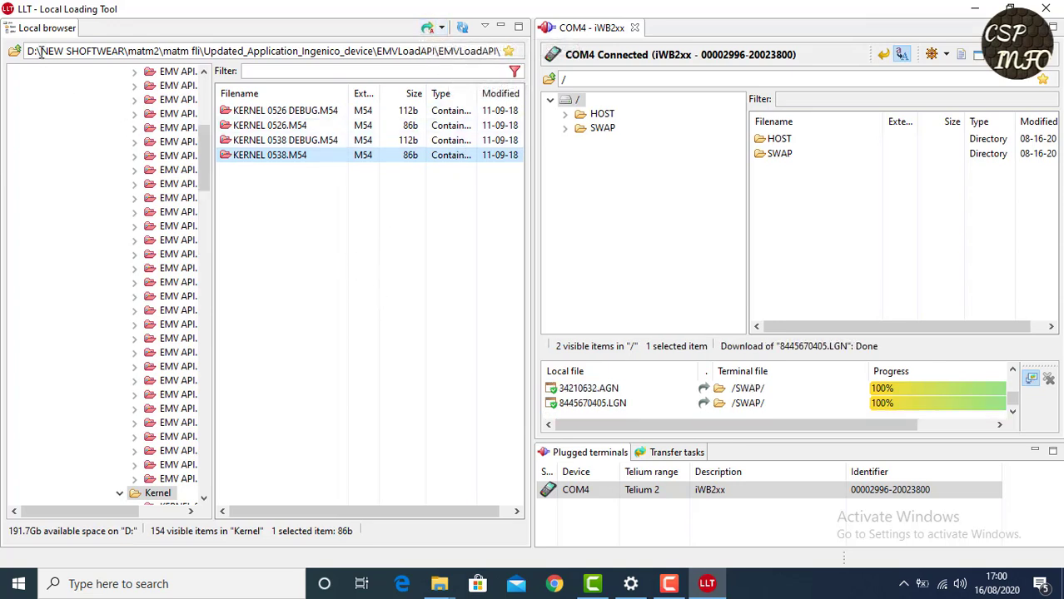
Step: Go back up to matm fli and open HOST-Production under Telium RD Service V1.0.4.3\HOST
{"action": "left_click", "coordinate": [15, 52]}
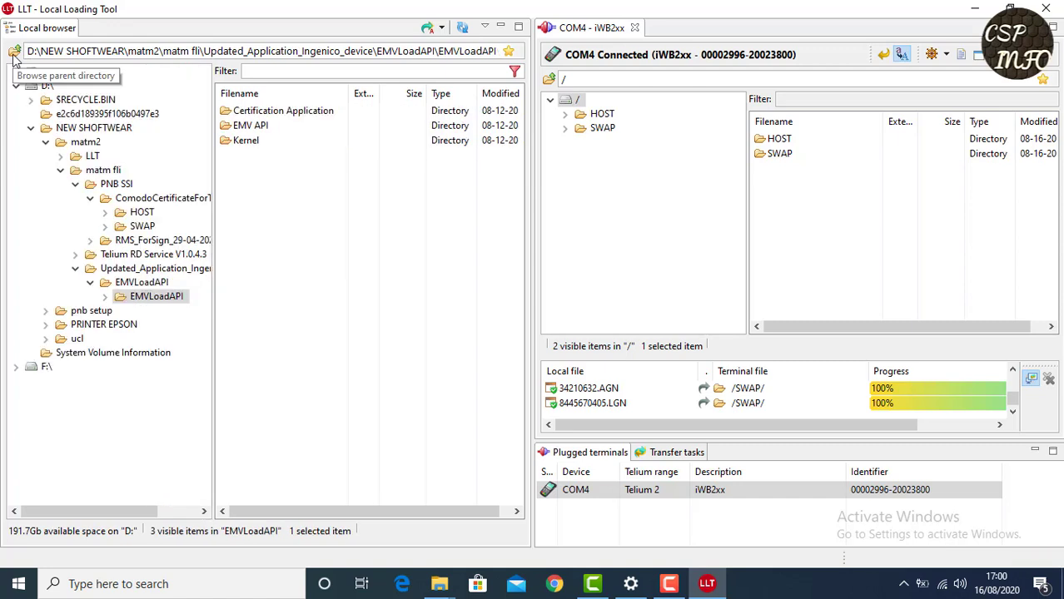
{"action": "left_click", "coordinate": [14, 53]}
{"action": "left_click", "coordinate": [14, 53]}
{"action": "left_click", "coordinate": [14, 53]}
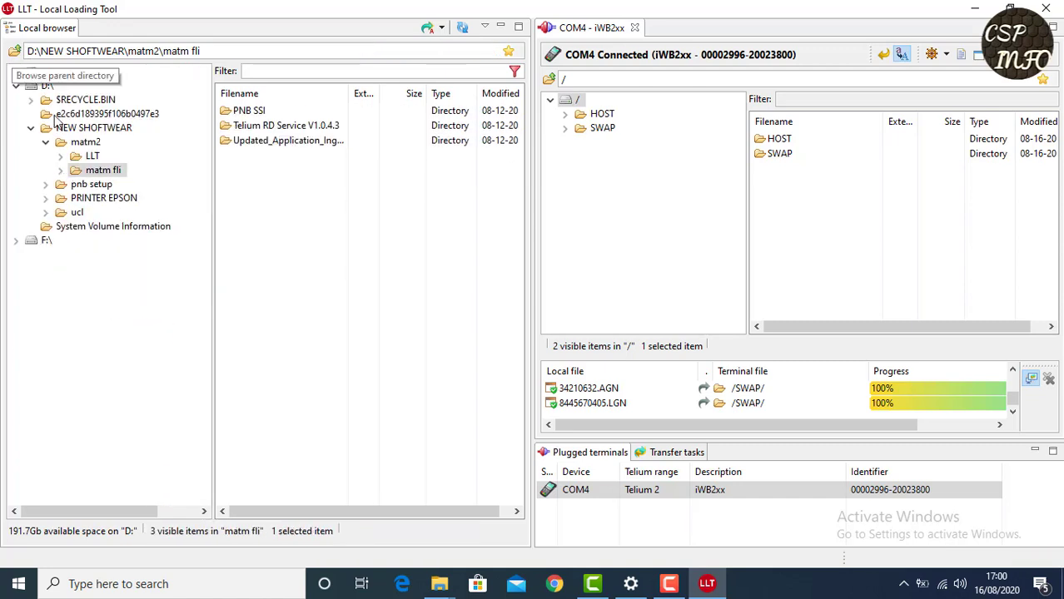
{"action": "left_click", "coordinate": [278, 127]}
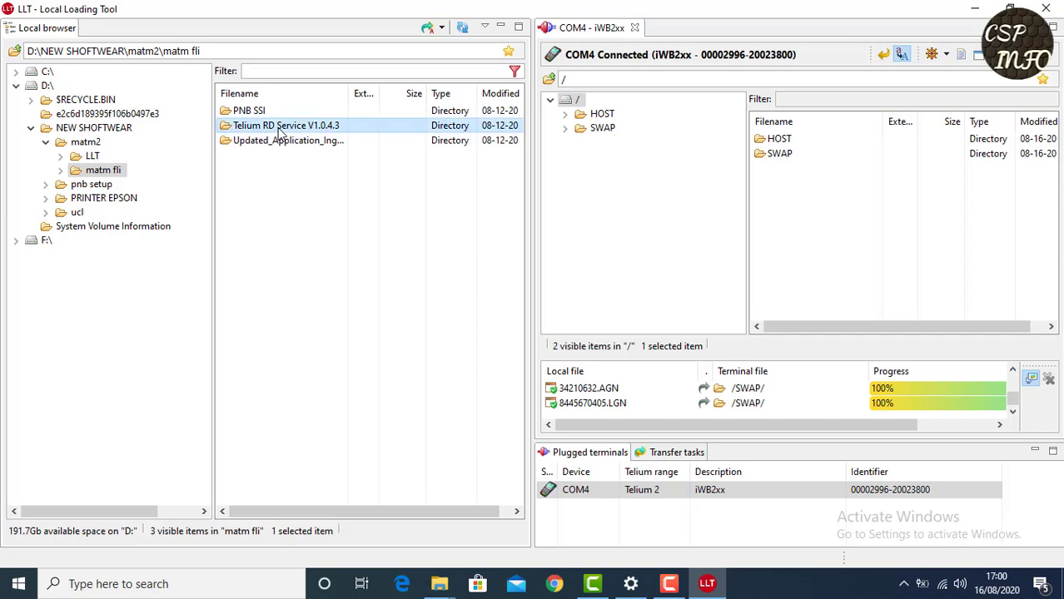
{"action": "double_click", "coordinate": [279, 129]}
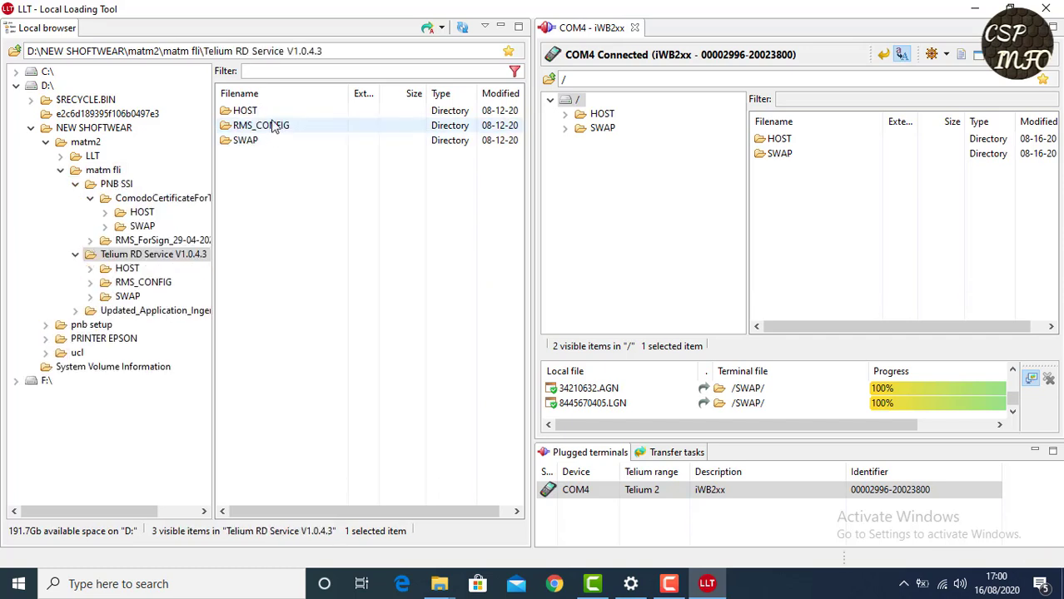
{"action": "double_click", "coordinate": [270, 112]}
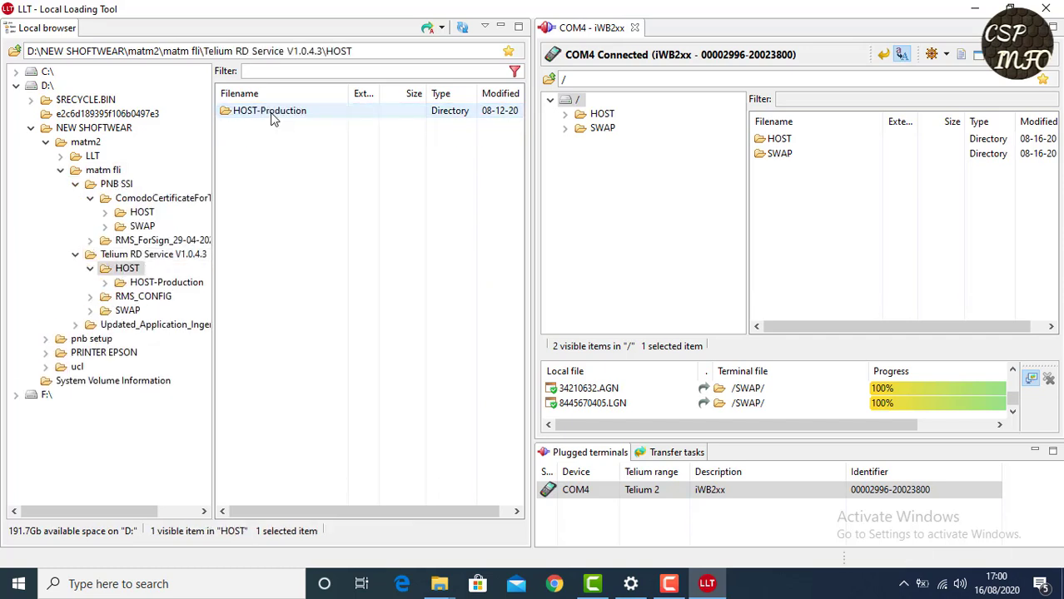
{"action": "double_click", "coordinate": [273, 113]}
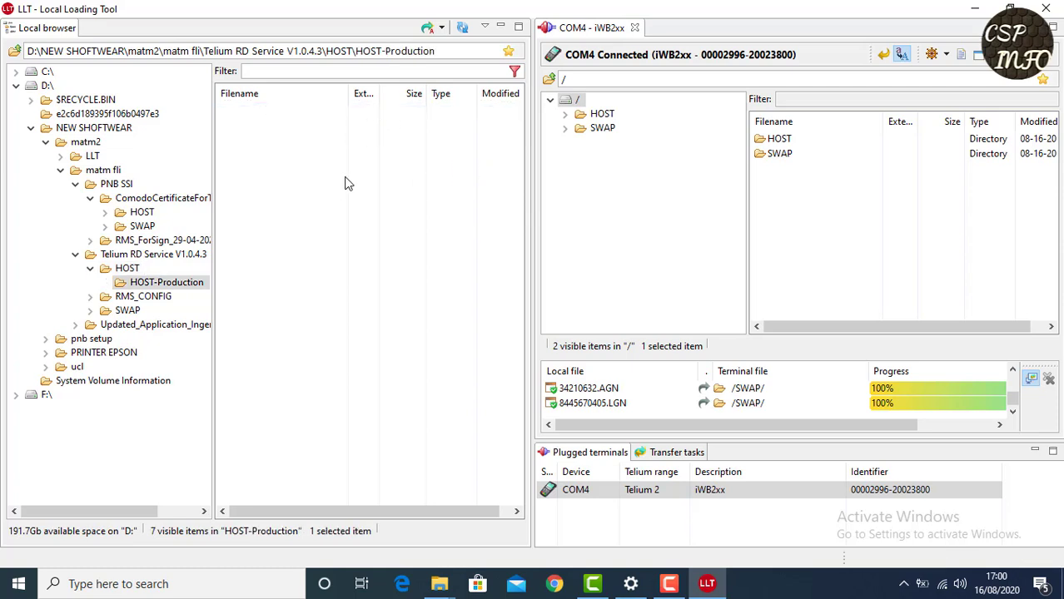
Step: Turn off the file filter and transfer all files in HOST-Production to the terminal
{"action": "left_click", "coordinate": [515, 71]}
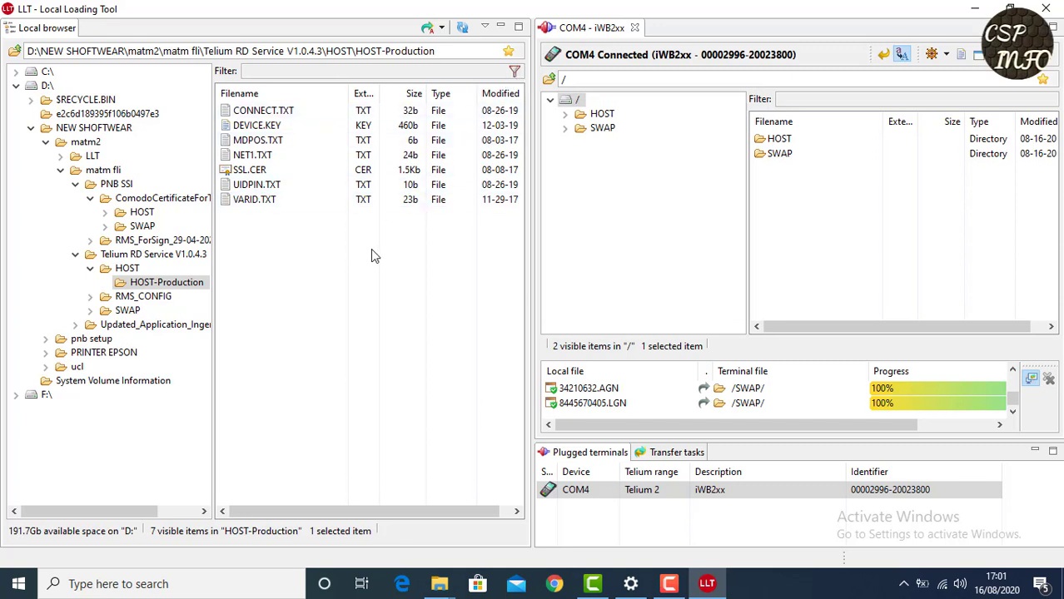
{"action": "key", "text": "ctrl+a"}
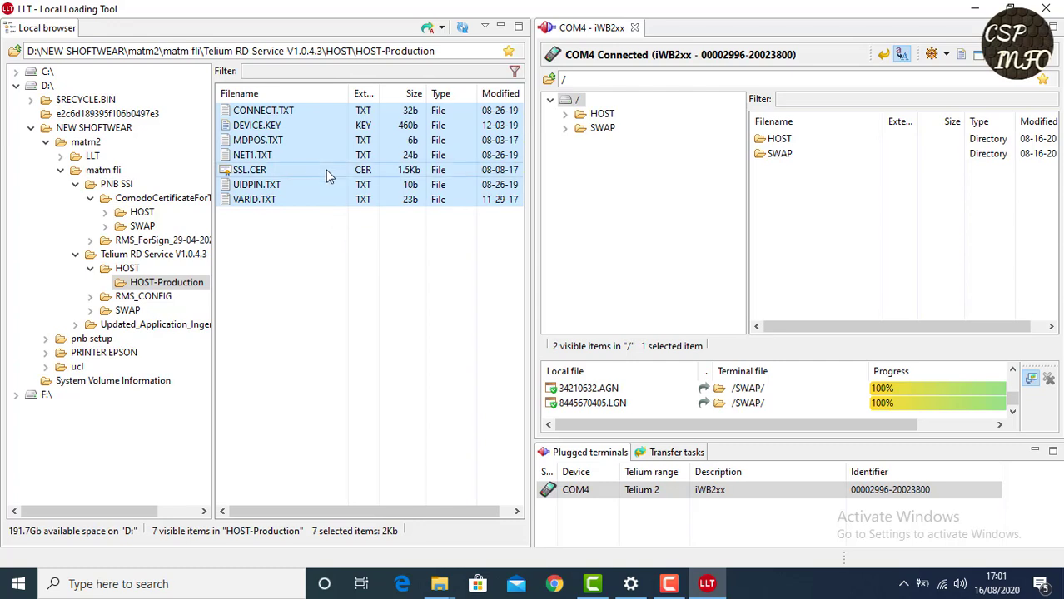
{"action": "left_click", "coordinate": [427, 28]}
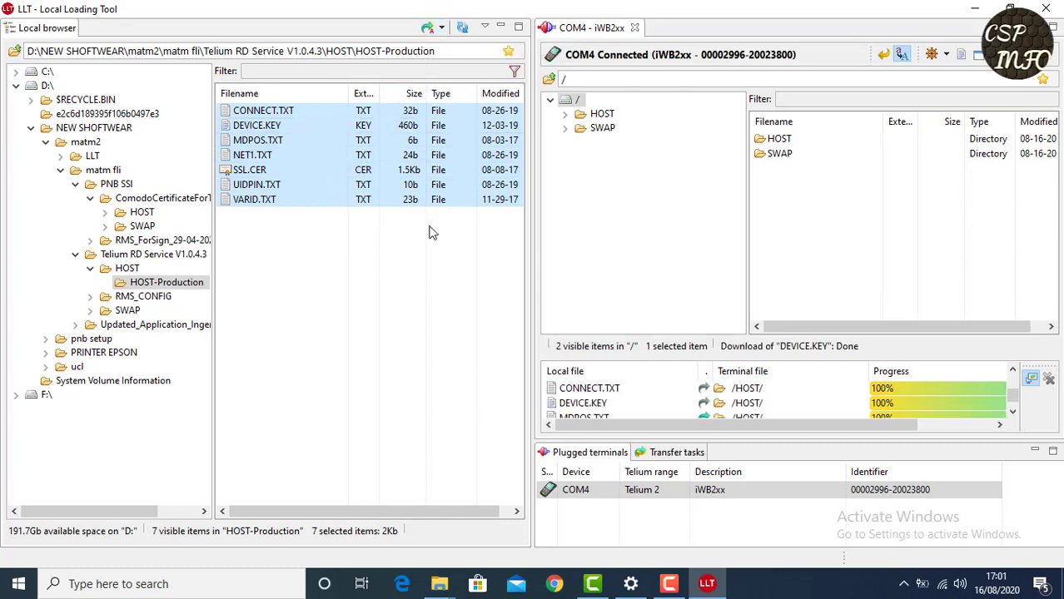
Step: Transfer DATA0162.PGN and RD_SERV.AGN from the Telium RD Service V1.0.4.3\SWAP folder to the terminal
{"action": "left_click", "coordinate": [14, 52]}
{"action": "left_click", "coordinate": [14, 52]}
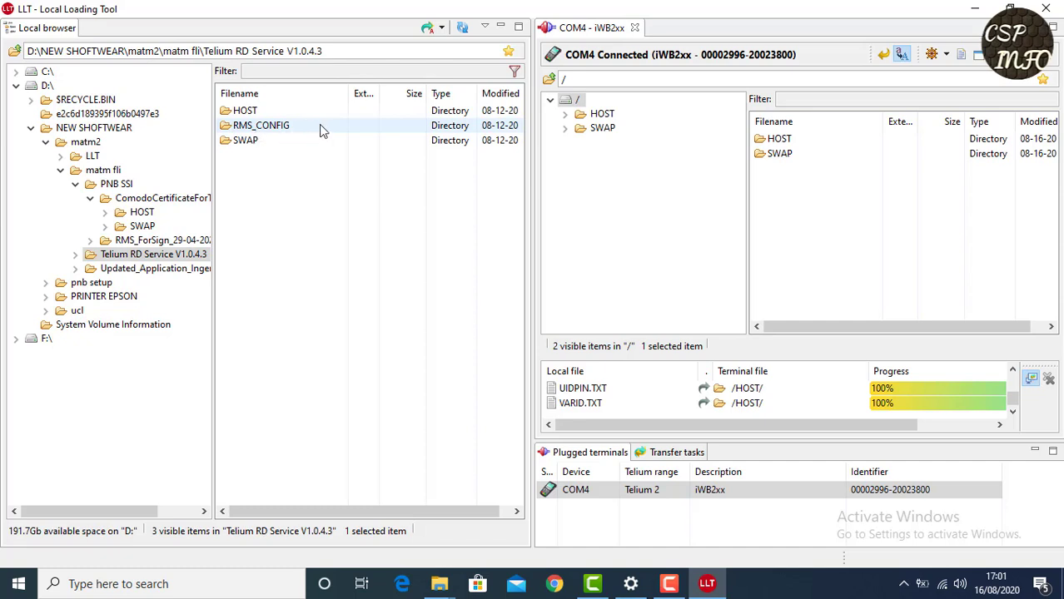
{"action": "double_click", "coordinate": [279, 139]}
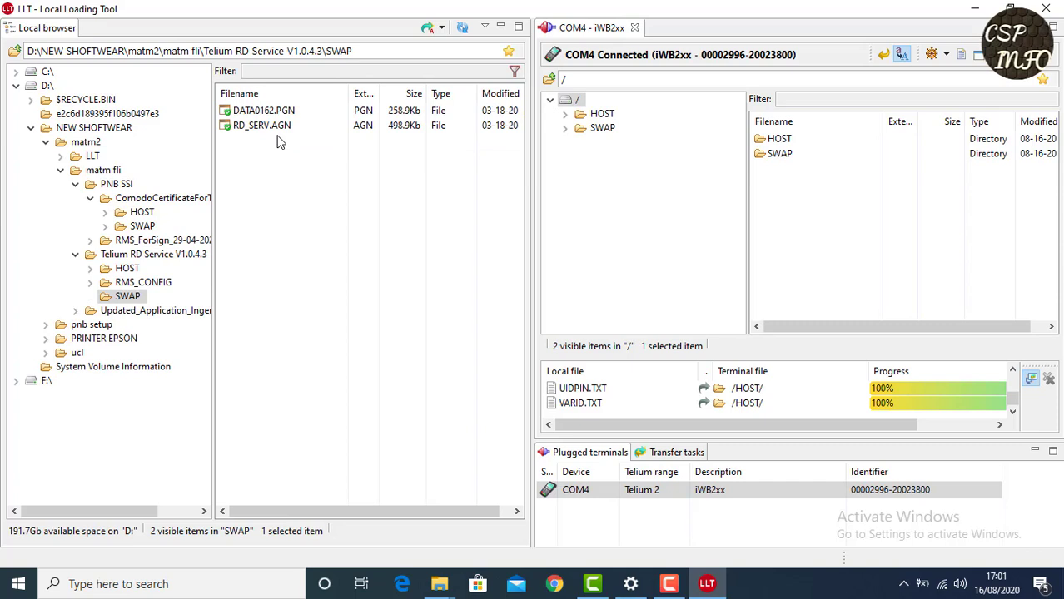
{"action": "key", "text": "ctrl+a"}
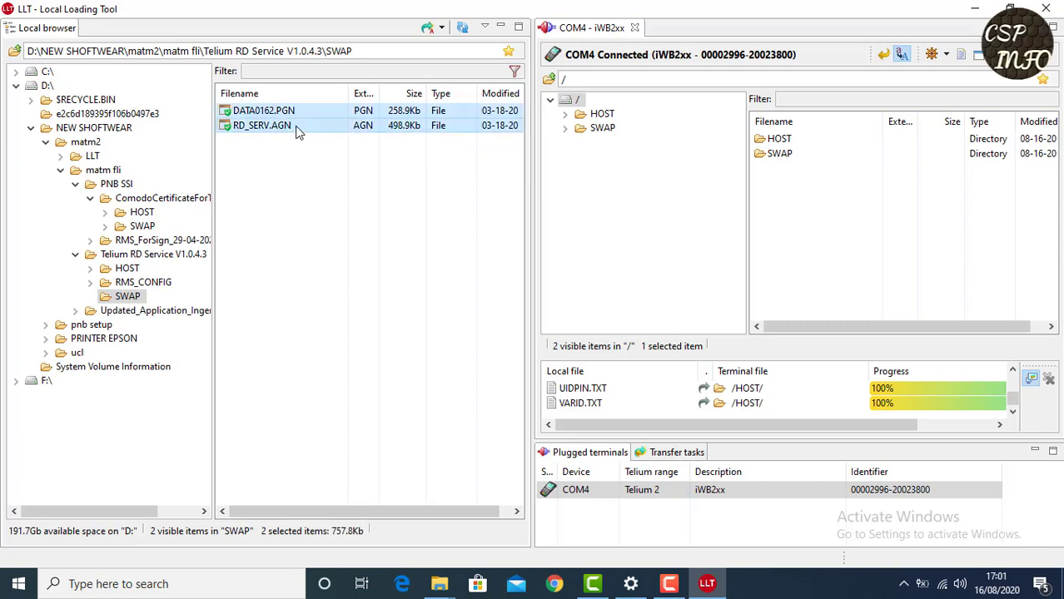
{"action": "left_click", "coordinate": [426, 29]}
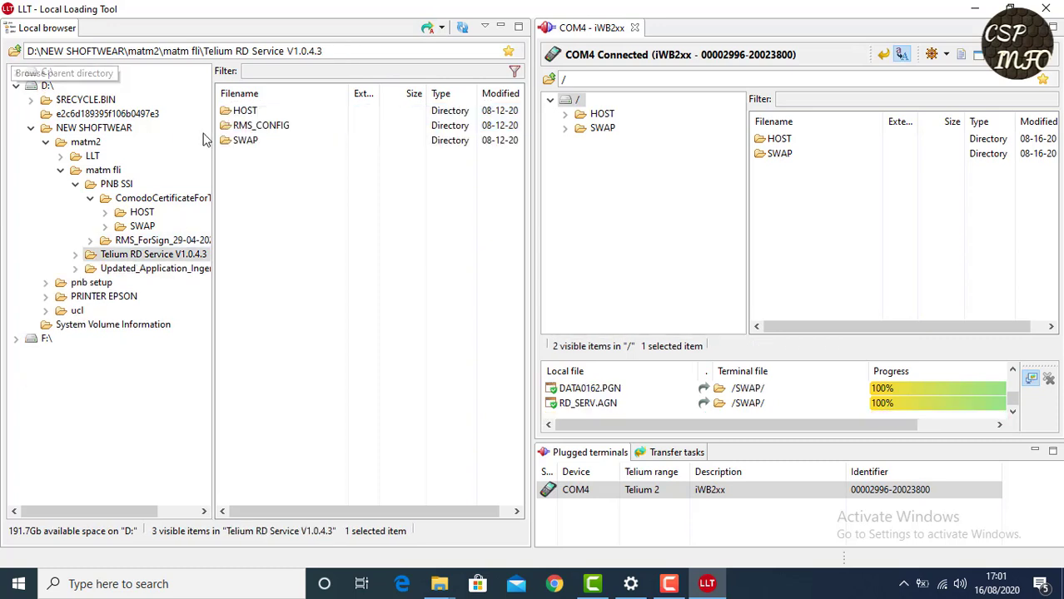
Step: Transfer RMS.CRT and RMS_CONFIG from the PNB SSI folder under matm fli to the terminal
{"action": "double_click", "coordinate": [247, 140]}
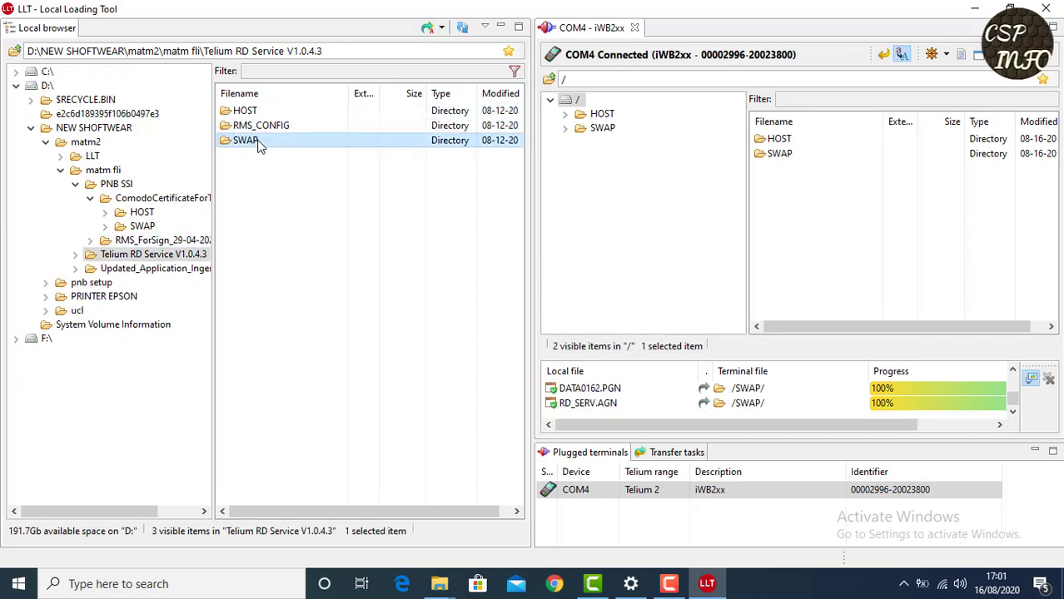
{"action": "left_click", "coordinate": [13, 54]}
{"action": "left_click", "coordinate": [13, 54]}
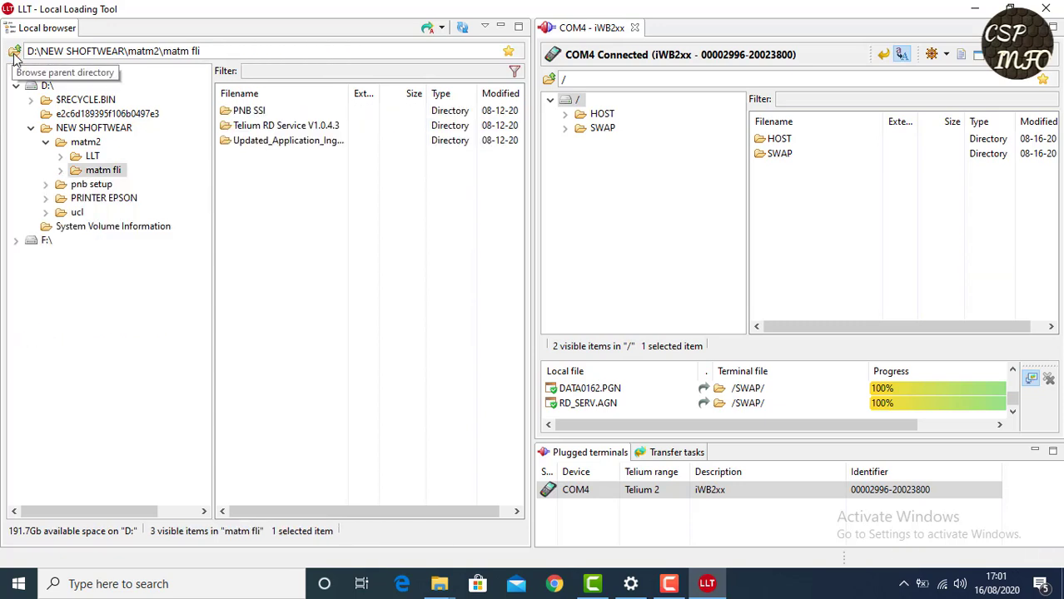
{"action": "double_click", "coordinate": [251, 113]}
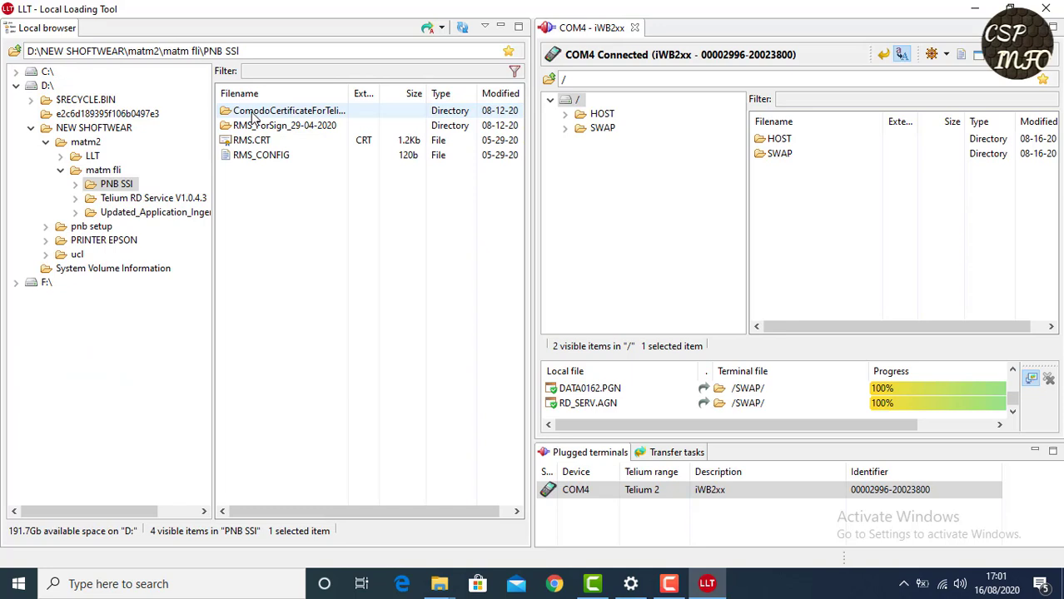
{"action": "left_click", "coordinate": [272, 155]}
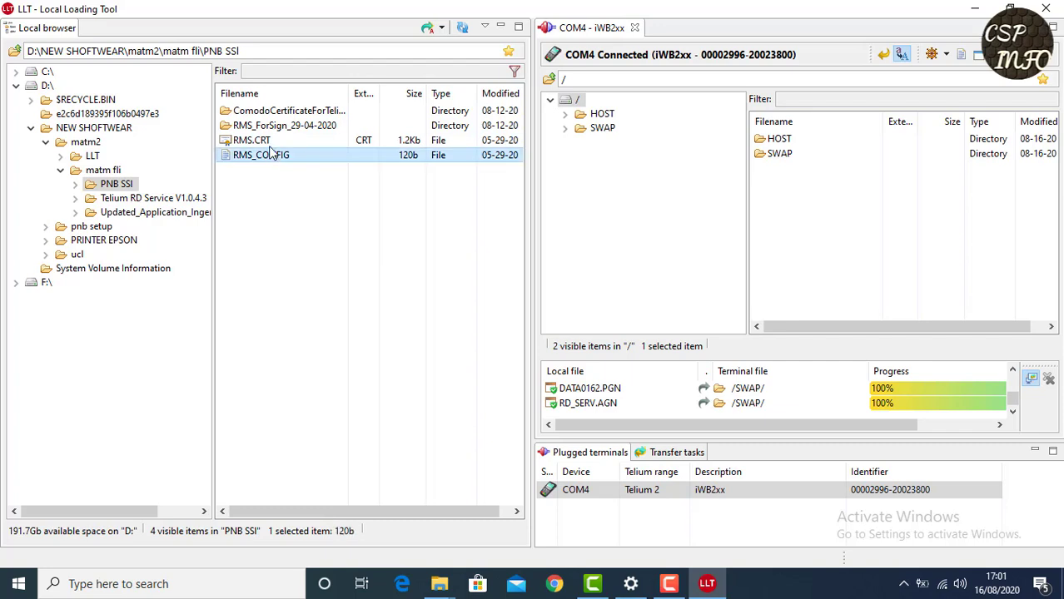
{"action": "left_click", "coordinate": [258, 140], "text": "ctrl"}
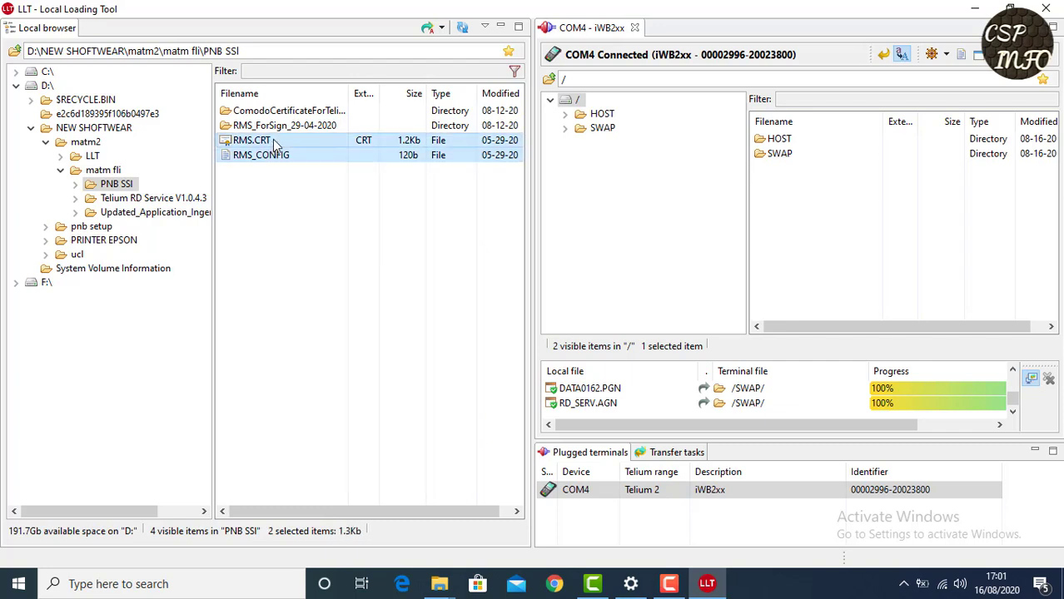
{"action": "left_click", "coordinate": [427, 30]}
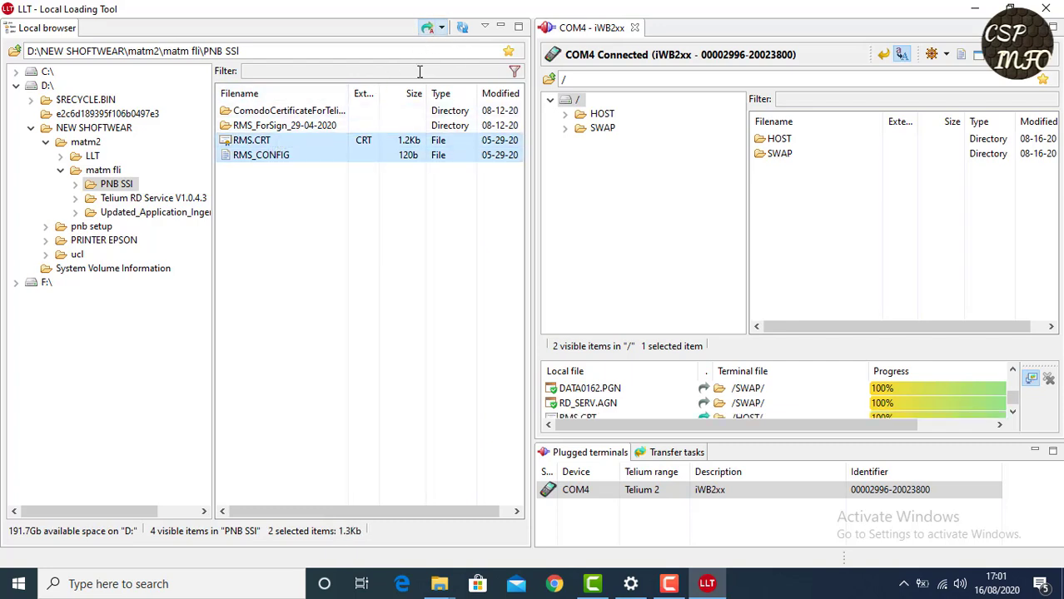
Step: Transfer DATA6952.PGN and RMS.AGN from the RMS_ForSign_29-04-2020 folder to the terminal
{"action": "double_click", "coordinate": [275, 127]}
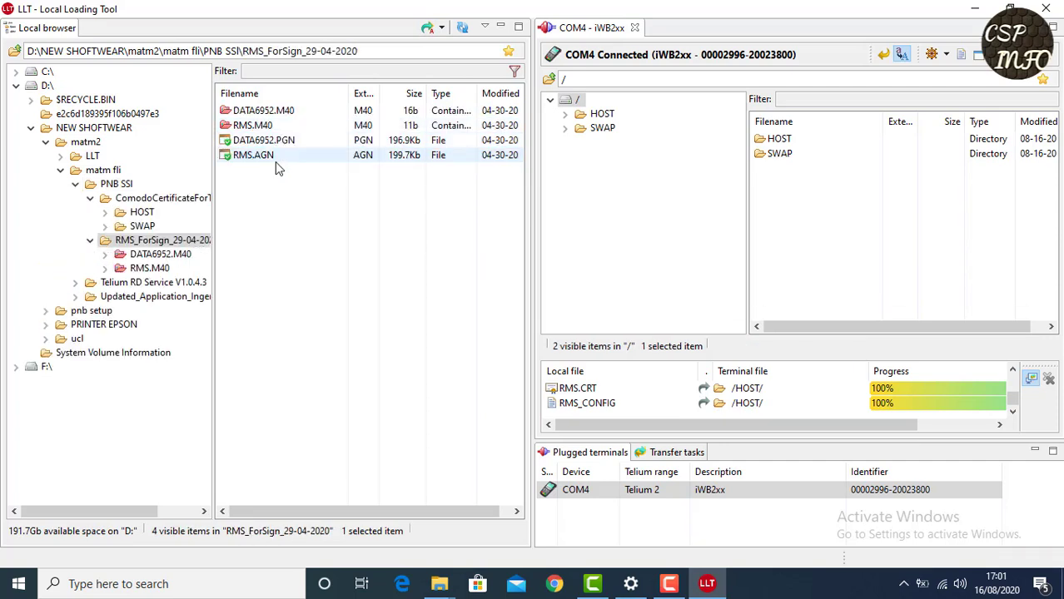
{"action": "left_click", "coordinate": [278, 156]}
{"action": "left_click", "coordinate": [283, 142], "text": "shift"}
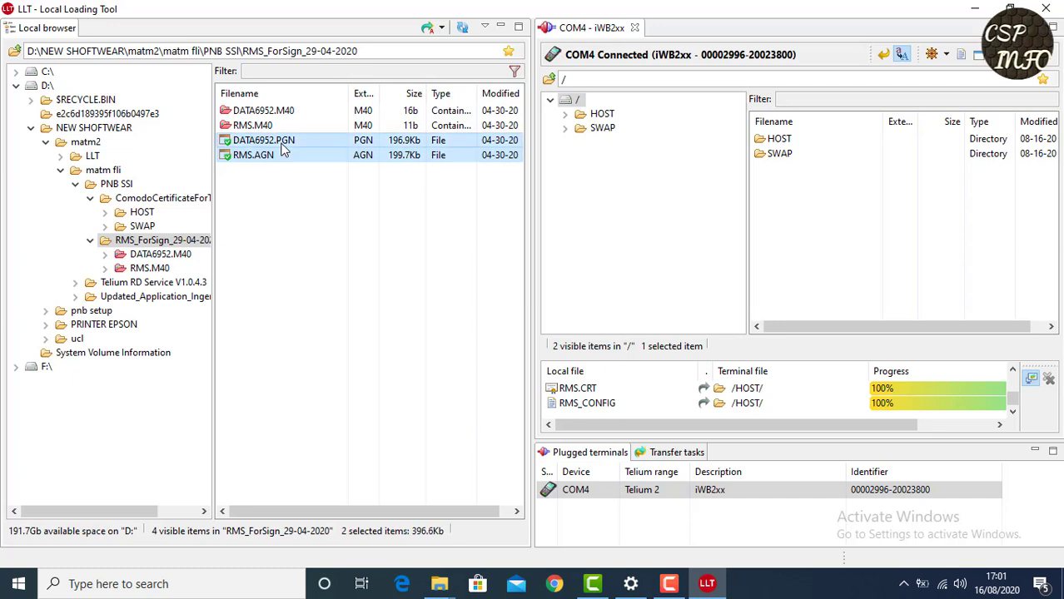
{"action": "left_click", "coordinate": [427, 28]}
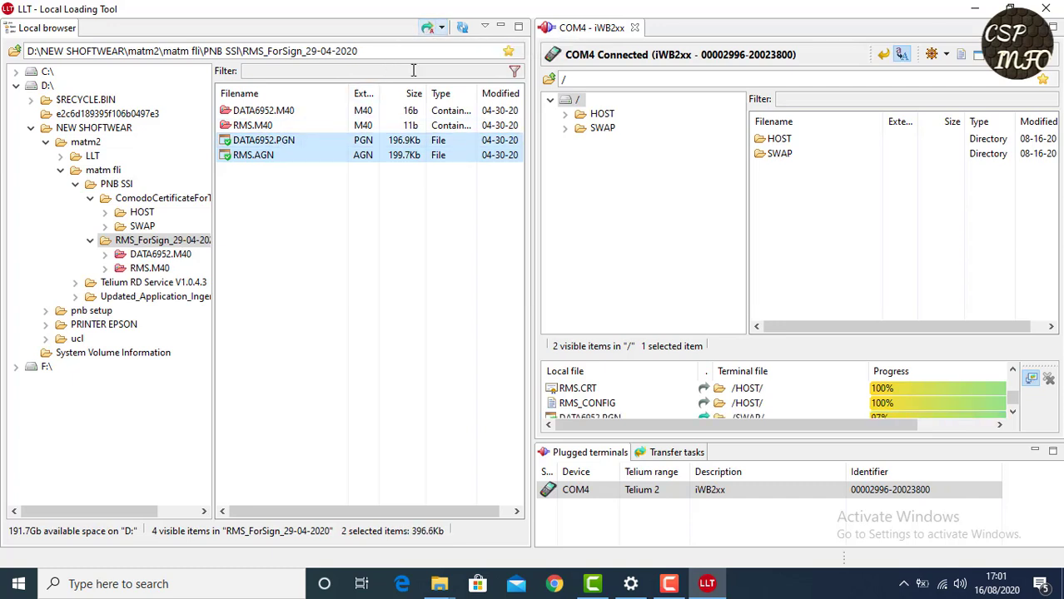
Step: Transfer SSL.CER from PNB SSI\ComodoCertificateForTelium\HOST to the terminal
{"action": "left_click", "coordinate": [15, 52]}
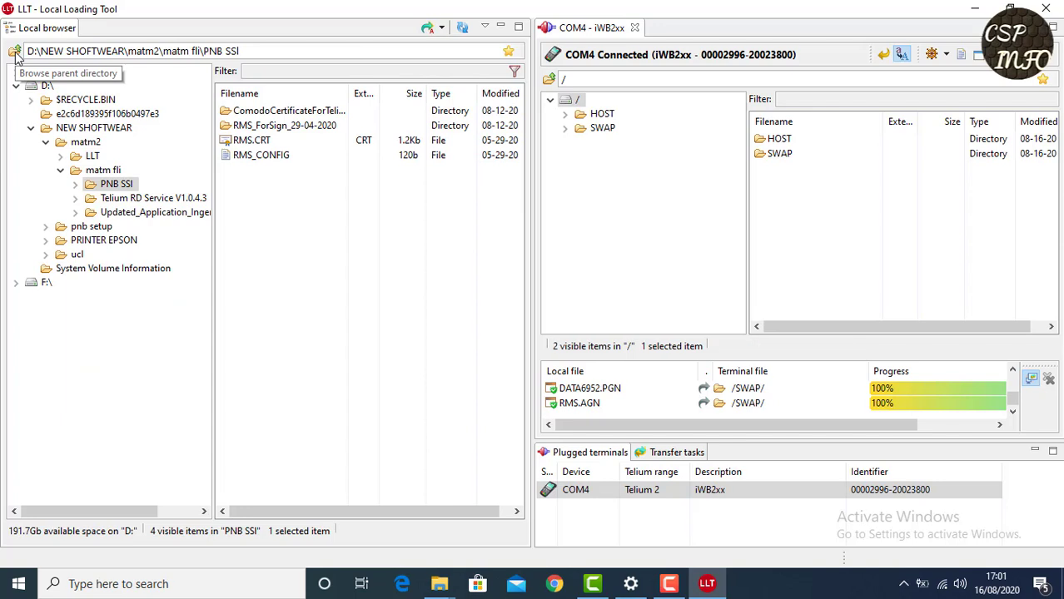
{"action": "double_click", "coordinate": [279, 117]}
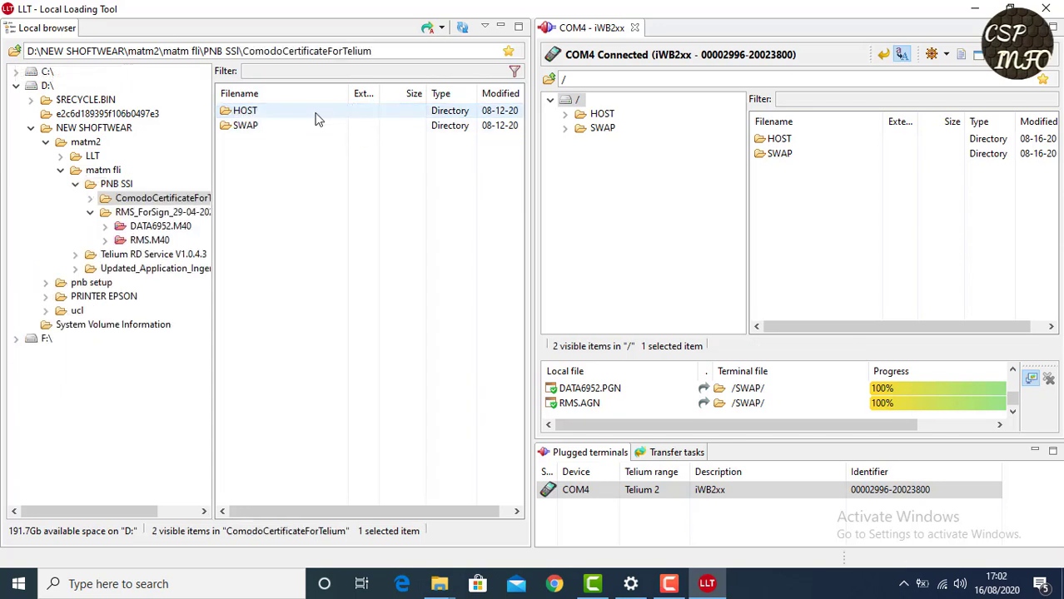
{"action": "double_click", "coordinate": [280, 114]}
{"action": "left_click", "coordinate": [283, 110]}
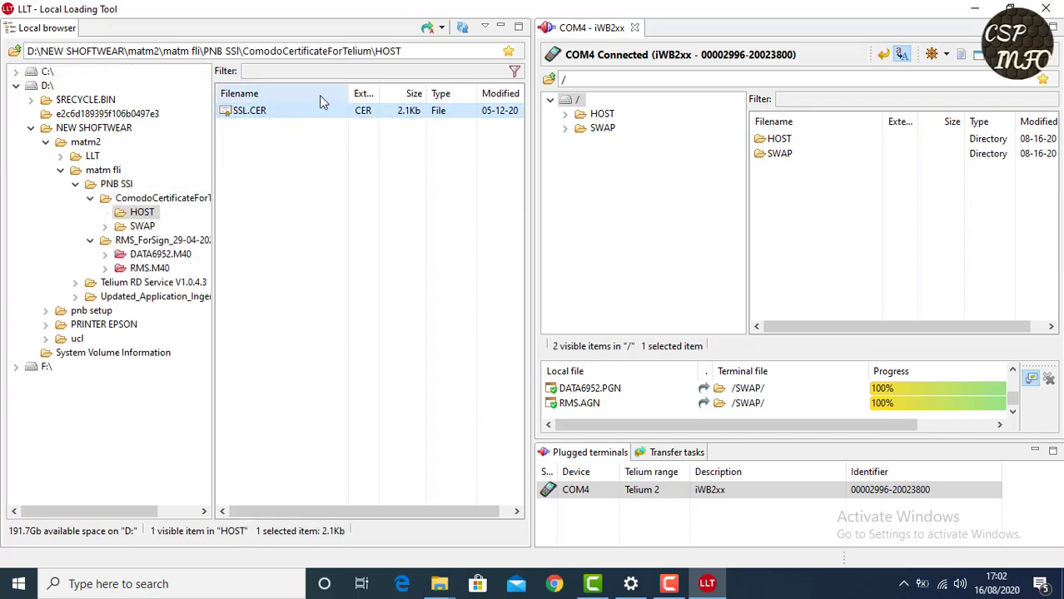
{"action": "left_click", "coordinate": [427, 28]}
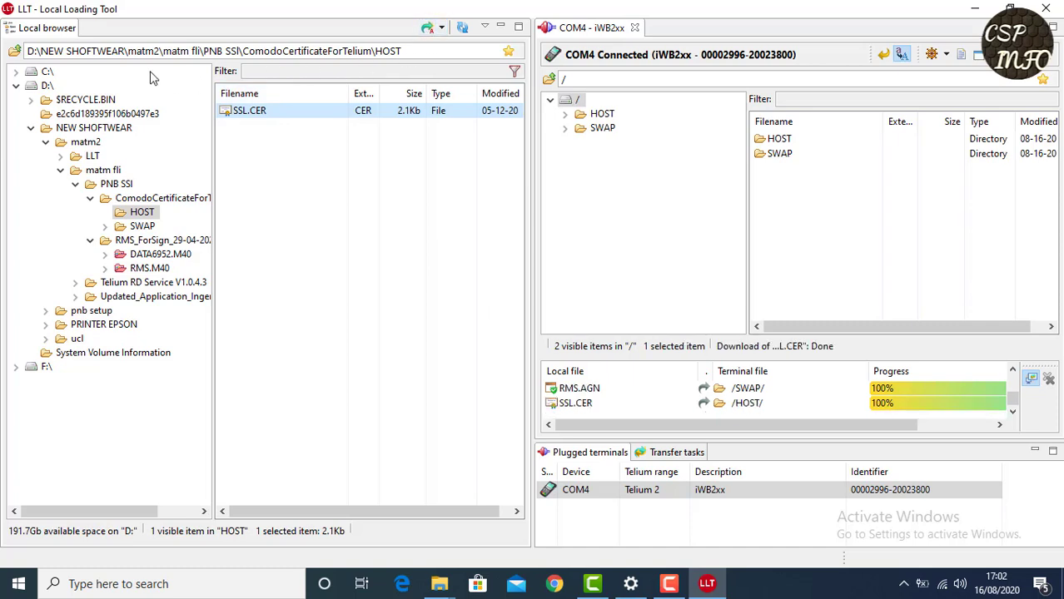
Step: Transfer 8443650409.M54 and 8443650409.LGN from the ComodoCertificateForTelium\SWAP folder to the terminal
{"action": "left_click", "coordinate": [16, 53]}
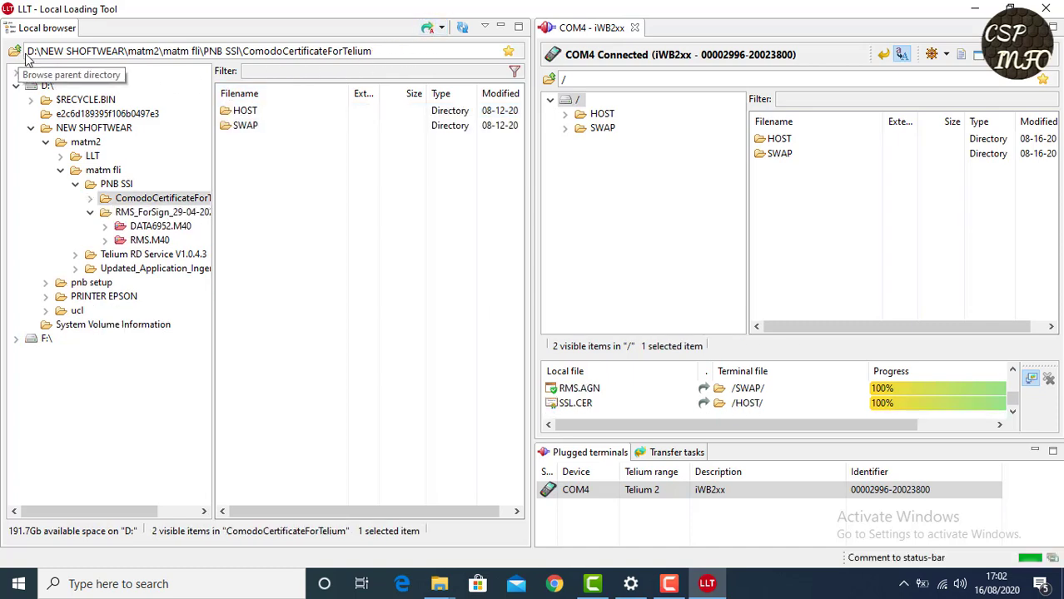
{"action": "double_click", "coordinate": [260, 126]}
{"action": "left_click", "coordinate": [268, 126]}
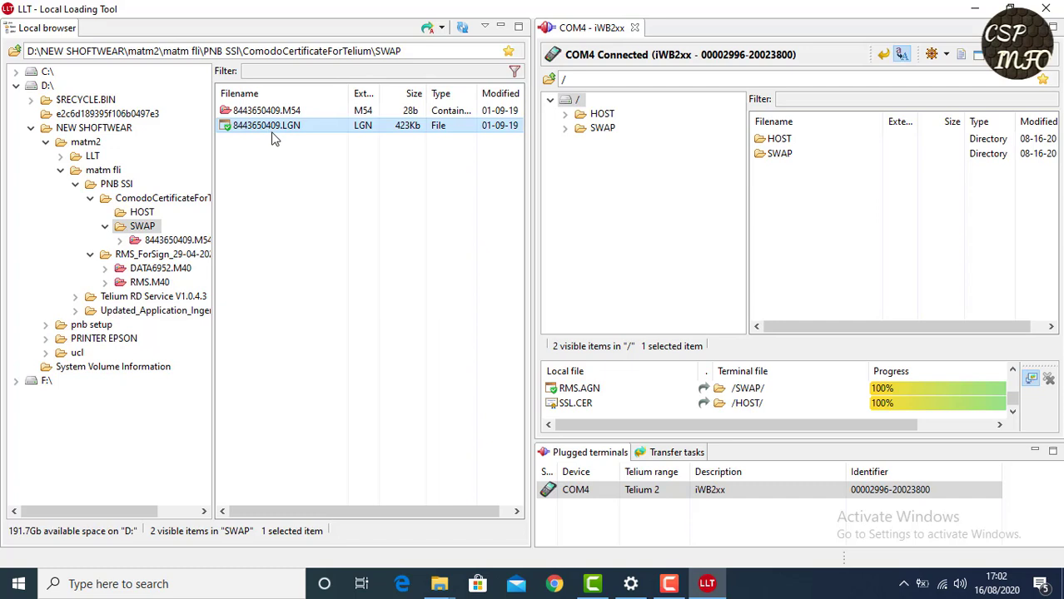
{"action": "left_click", "coordinate": [293, 110], "text": "ctrl"}
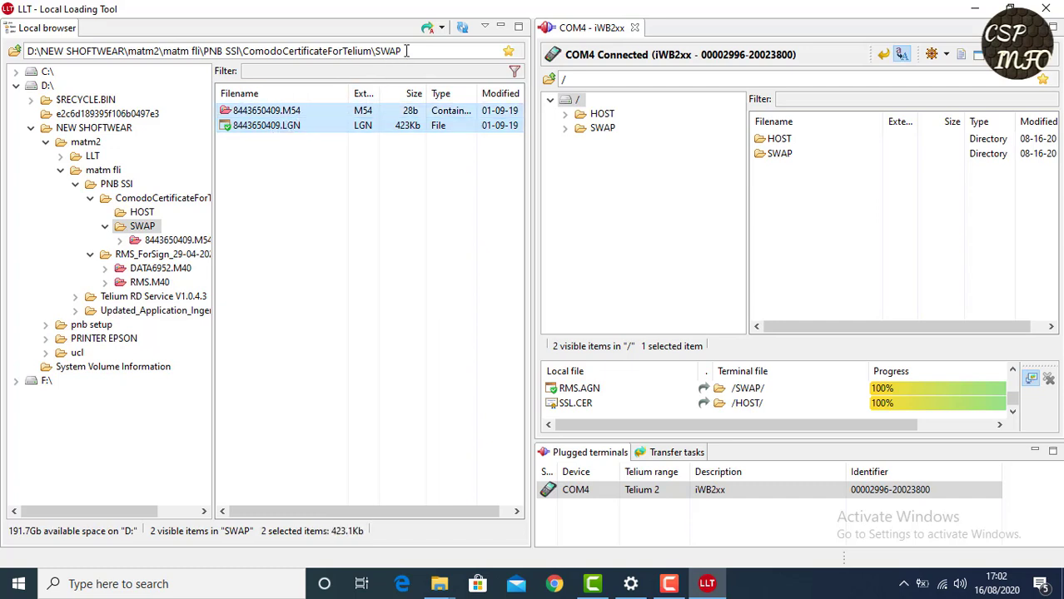
{"action": "left_click", "coordinate": [426, 29]}
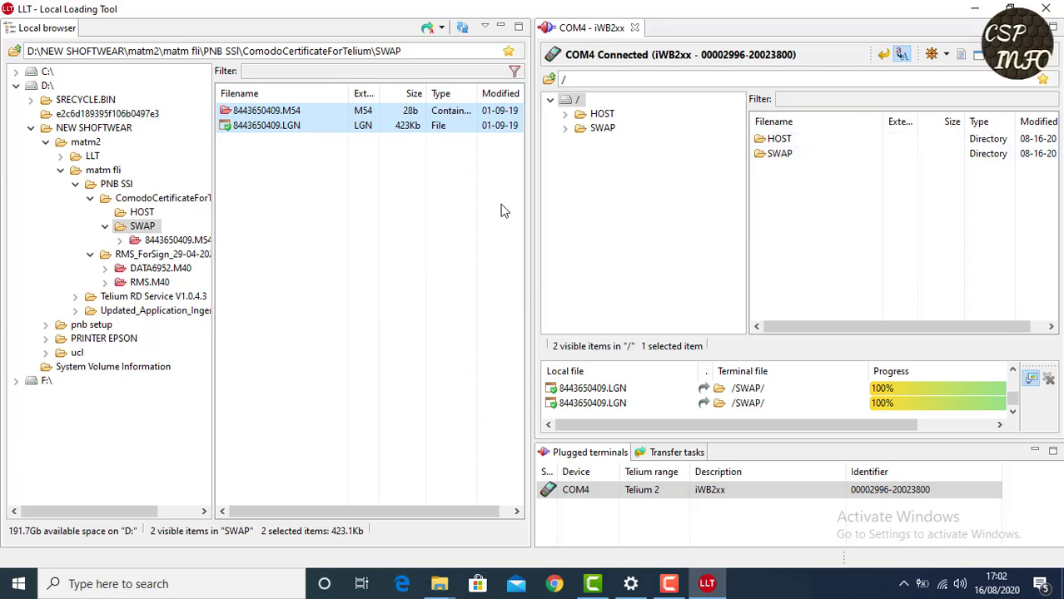
Step: Delete DEVSEC.TXT from the terminal's HOST directory
{"action": "left_click", "coordinate": [784, 141]}
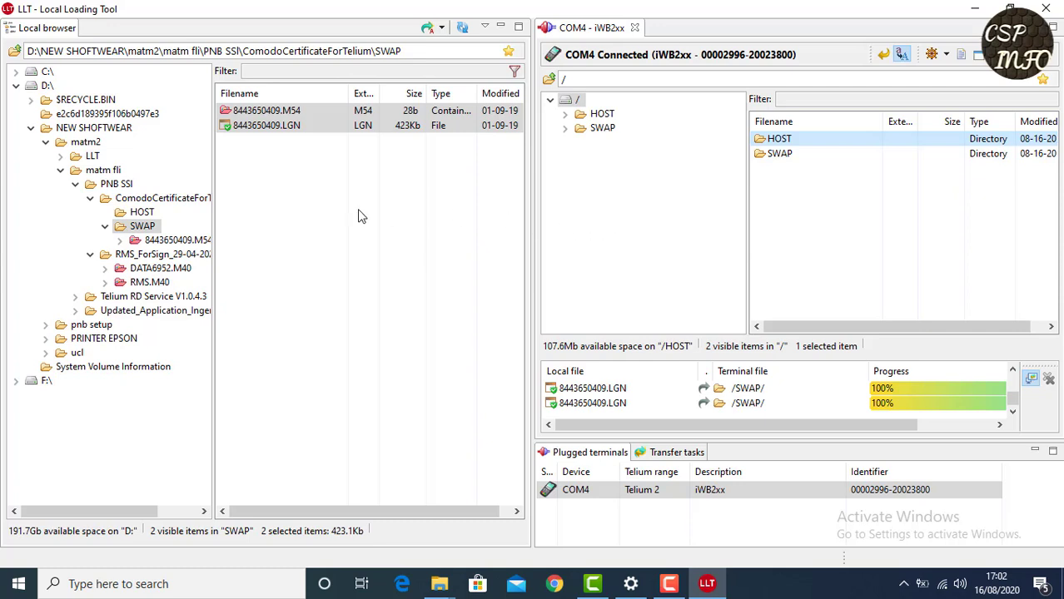
{"action": "left_click", "coordinate": [328, 244]}
{"action": "double_click", "coordinate": [827, 139]}
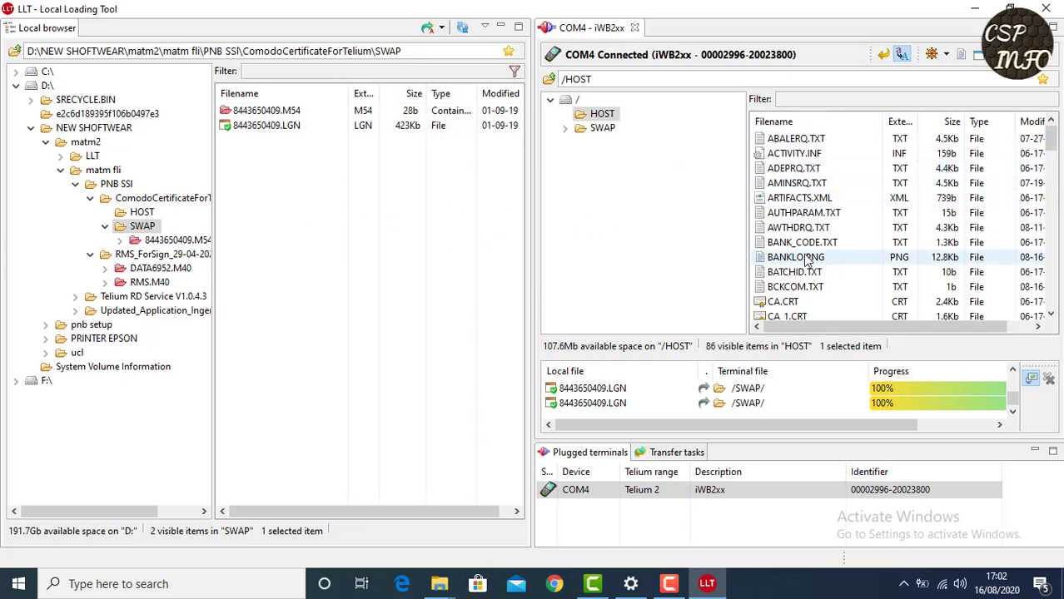
{"action": "scroll", "coordinate": [806, 264], "scroll_direction": "down", "scroll_amount": 5}
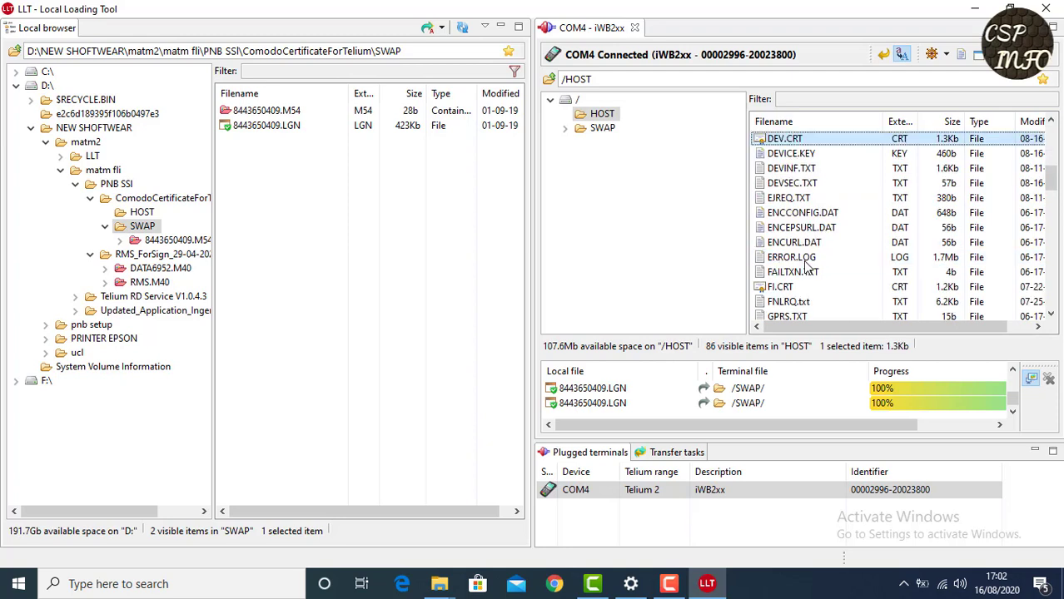
{"action": "left_click", "coordinate": [784, 185]}
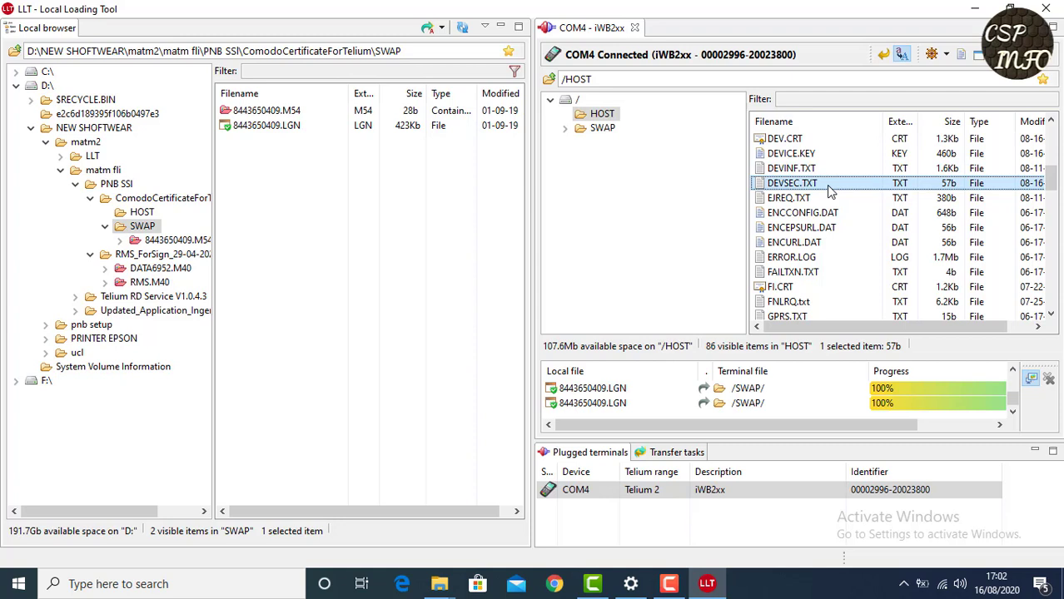
{"action": "key", "text": "Delete"}
{"action": "key", "text": "Return"}
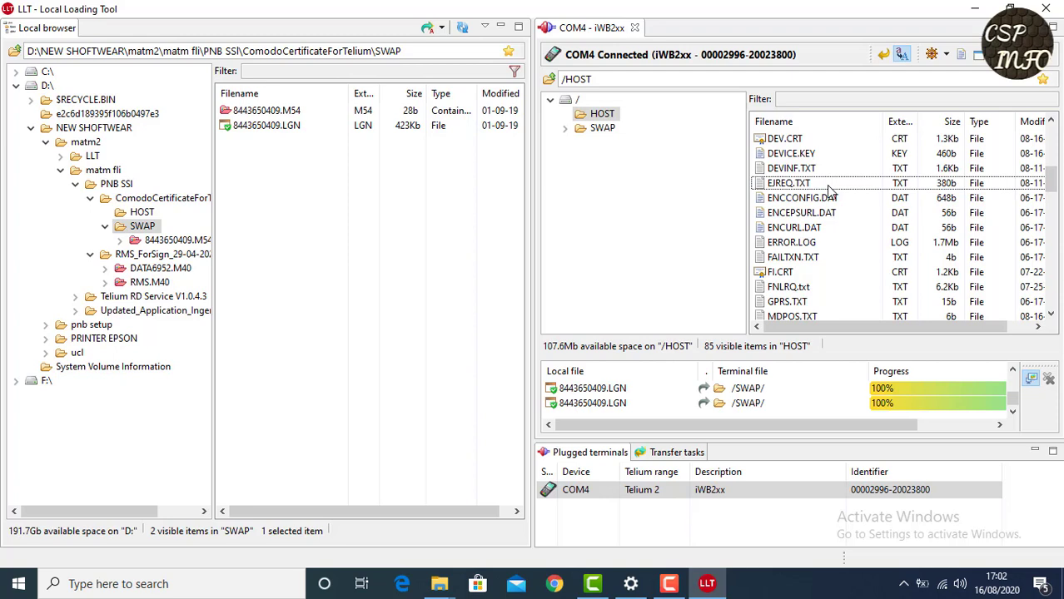
Step: Disconnect the iWB2xx terminal on COM4
{"action": "left_click", "coordinate": [597, 496]}
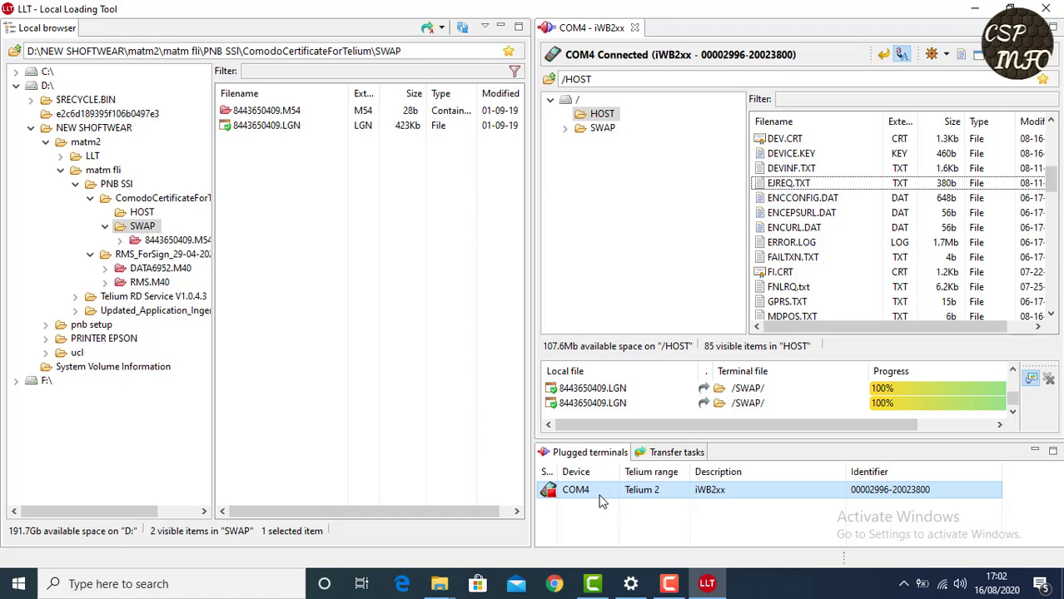
{"action": "double_click", "coordinate": [598, 493]}
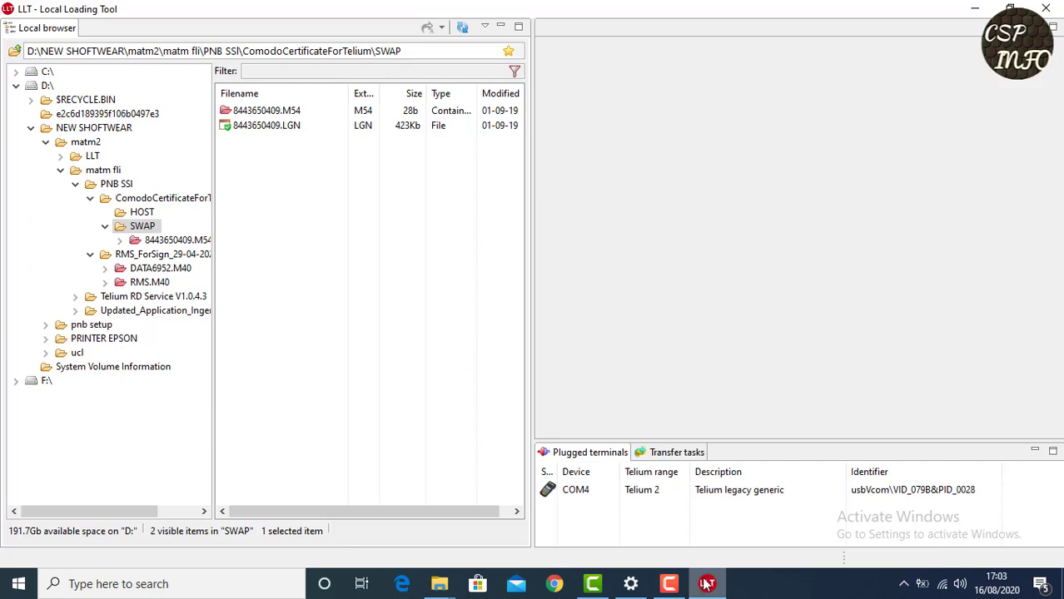
{"action": "mouse_move", "coordinate": [706, 585]}
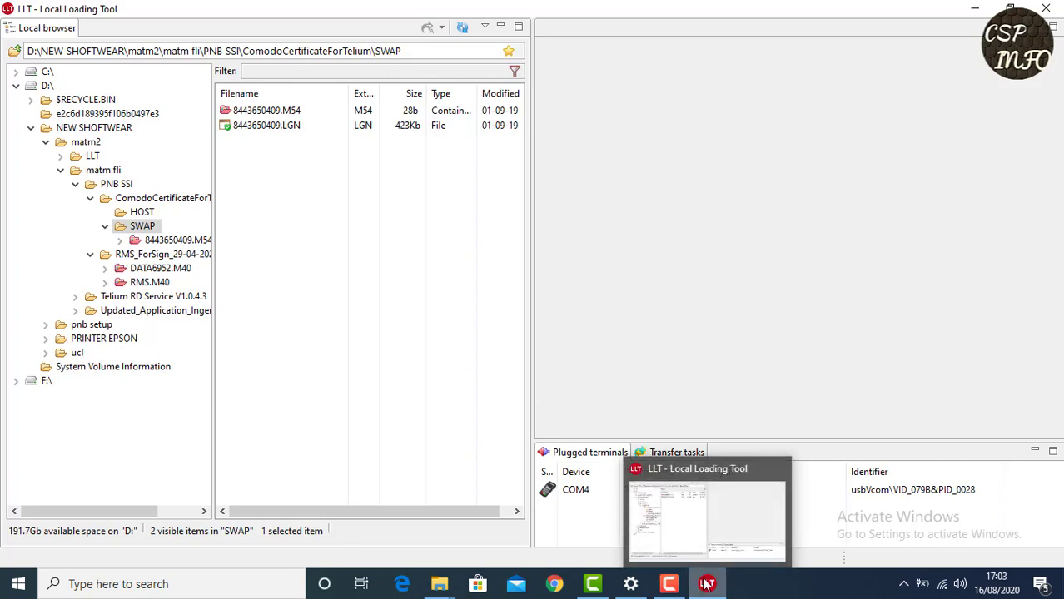